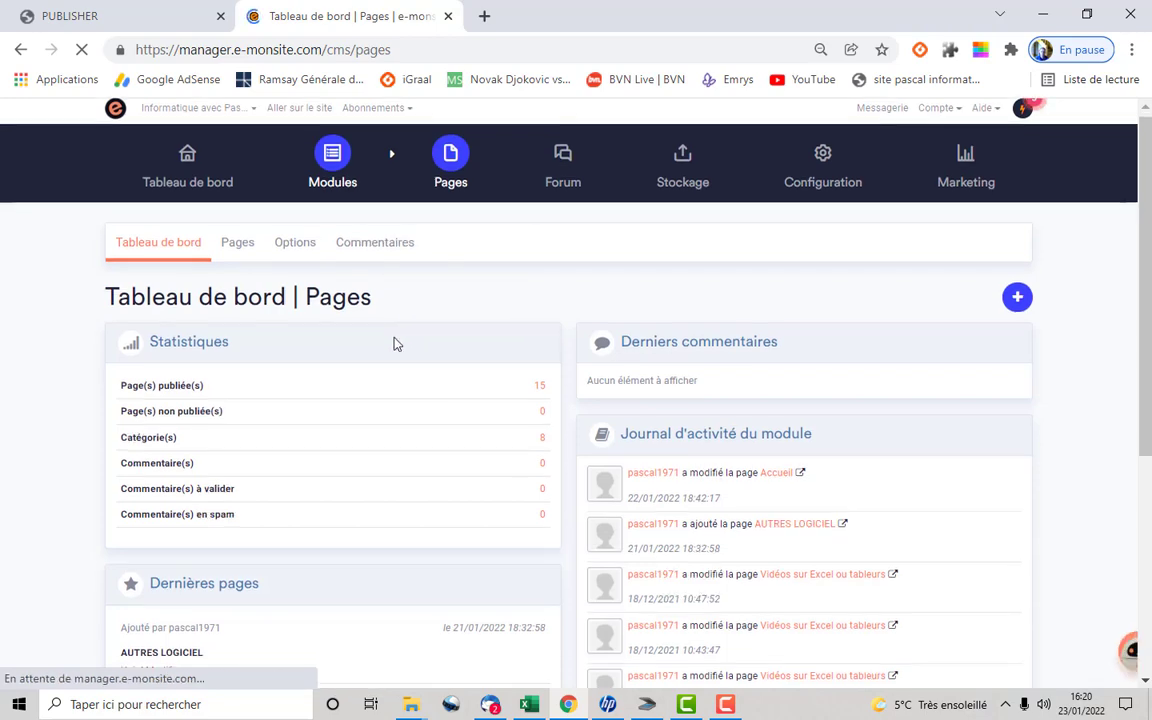
Open the site's page categories and display the pages in the DIAPORAMA category.
{"action": "scroll", "coordinate": [391, 334], "scroll_direction": "up", "scroll_amount": 2}
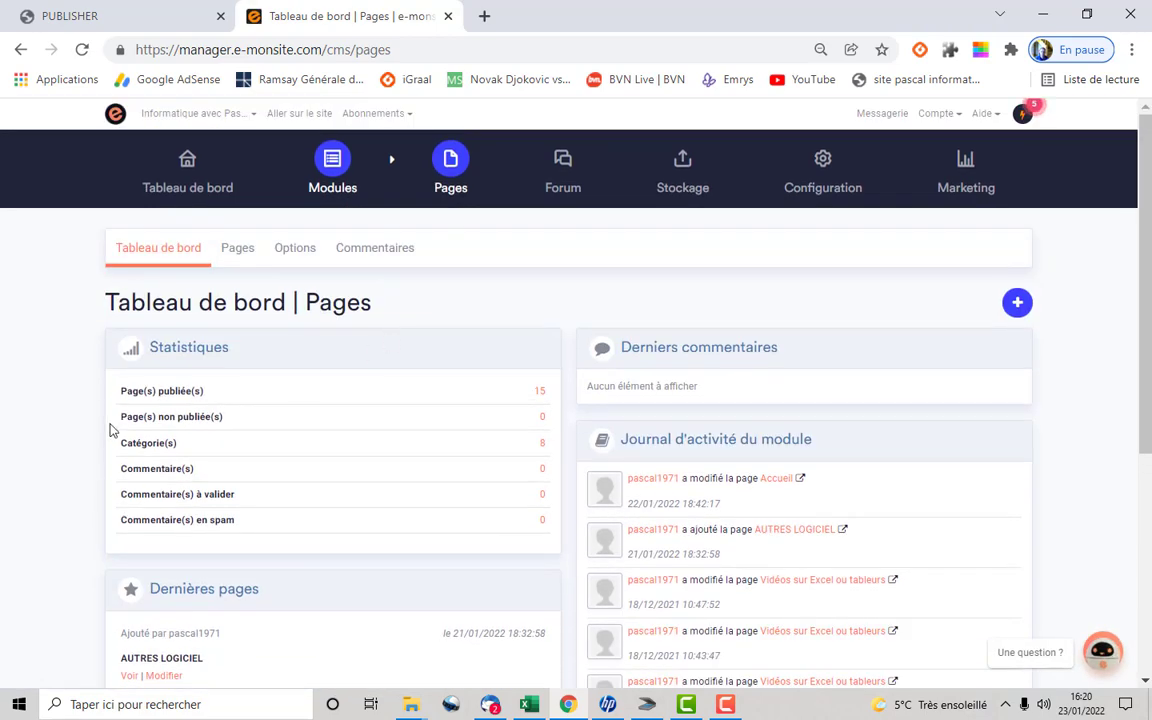
{"action": "left_click", "coordinate": [545, 450]}
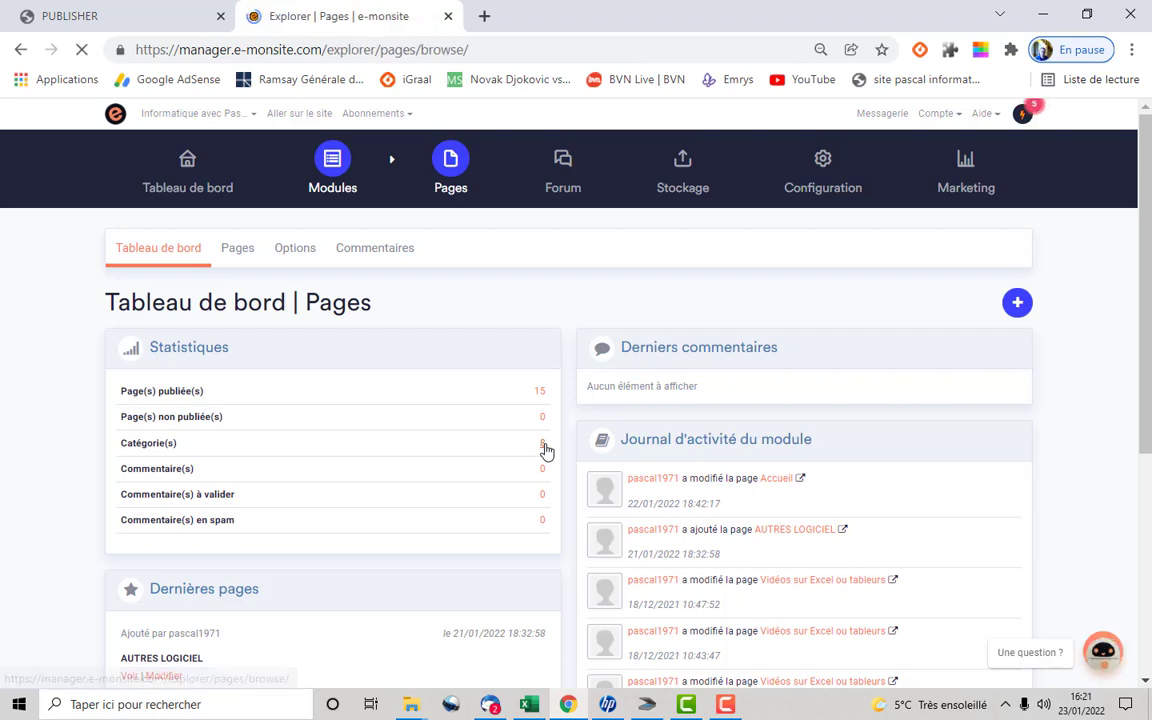
{"action": "scroll", "coordinate": [6, 489], "scroll_direction": "down", "scroll_amount": 2}
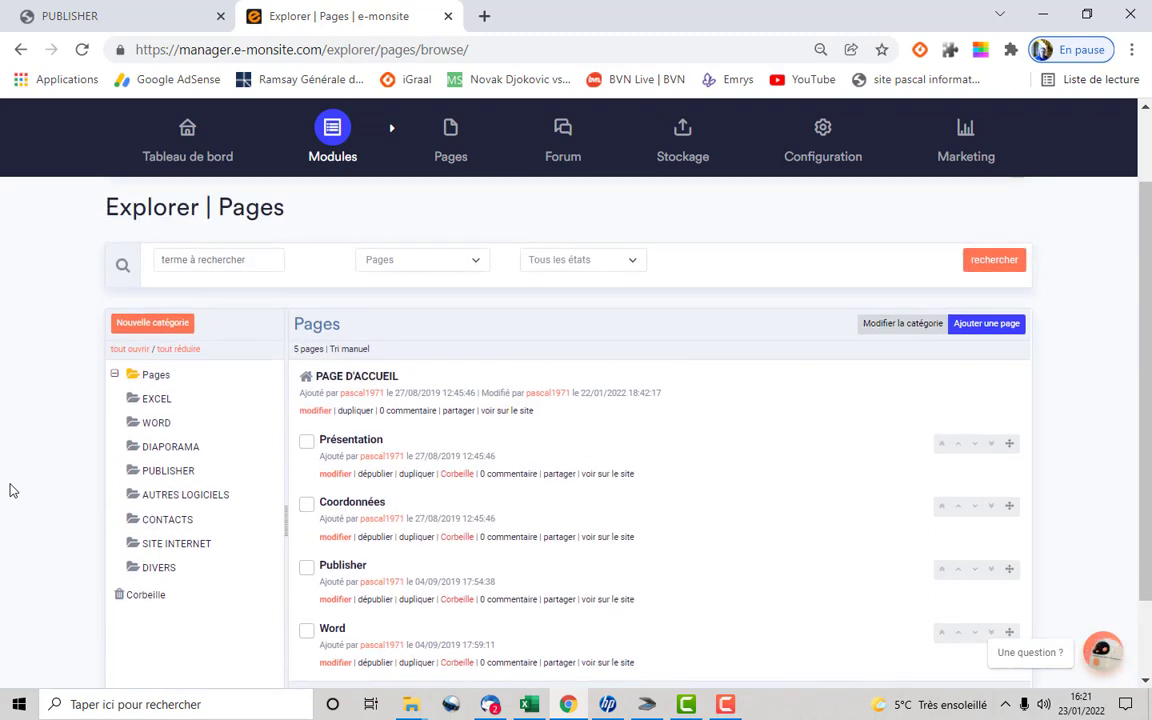
{"action": "mouse_move", "coordinate": [160, 400]}
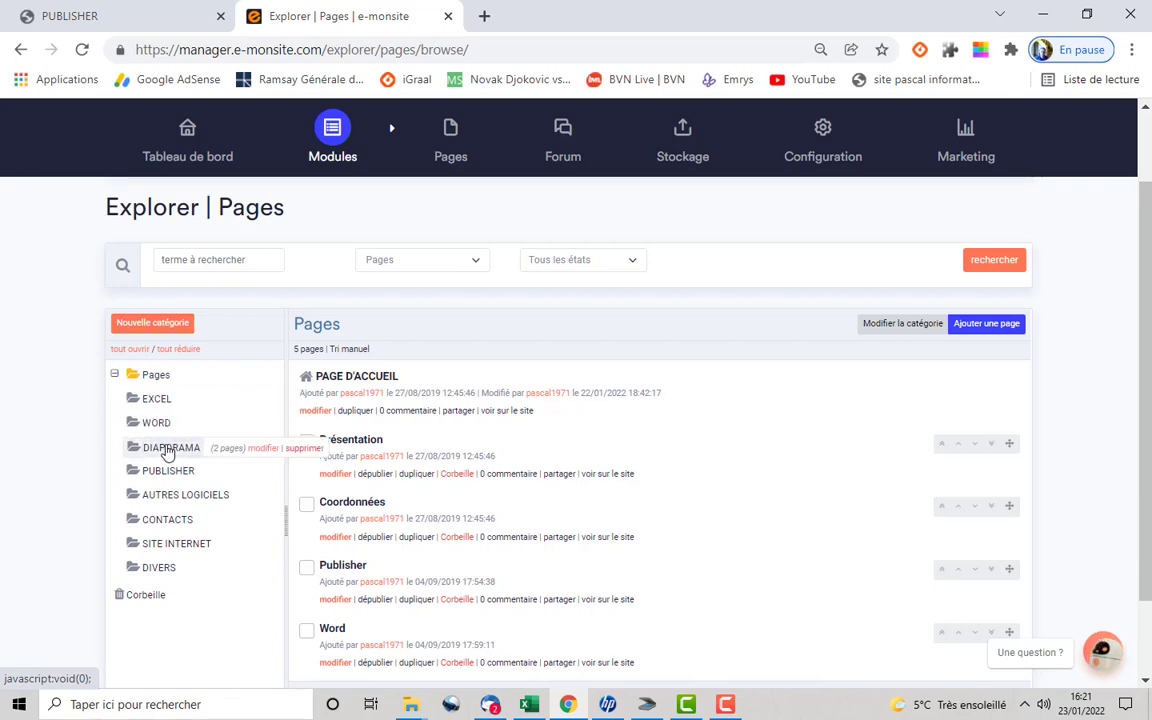
{"action": "left_click_drag", "start_coordinate": [169, 452], "coordinate": [174, 451]}
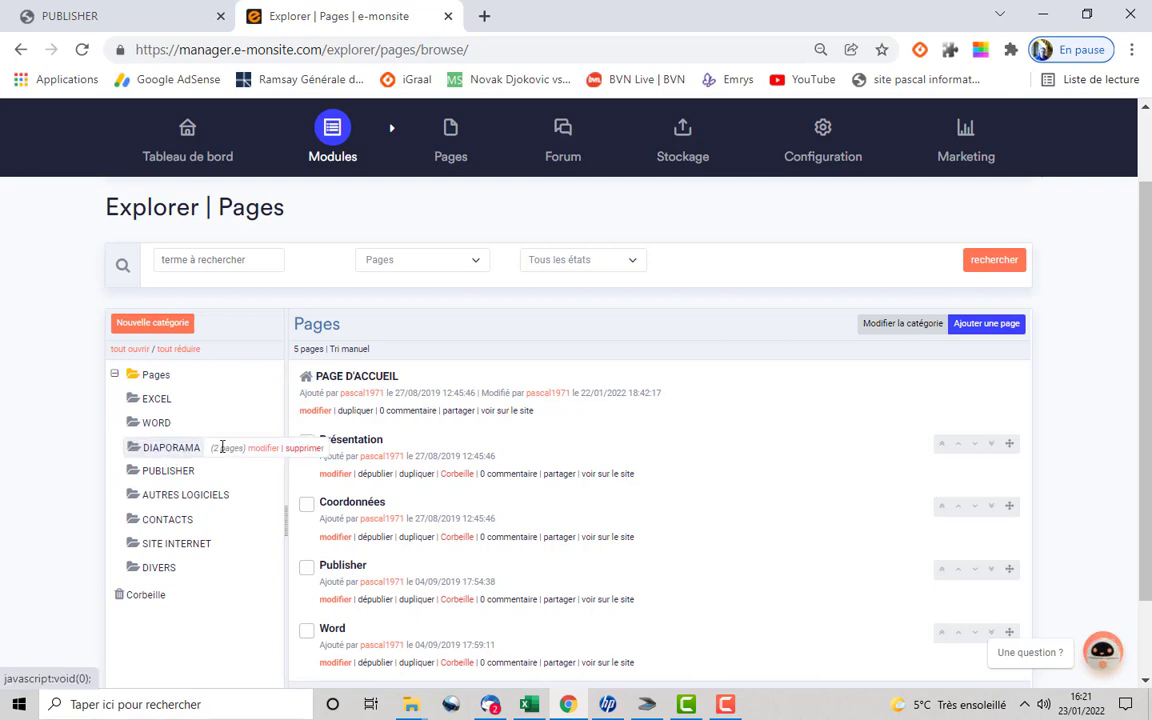
{"action": "left_click", "coordinate": [145, 450]}
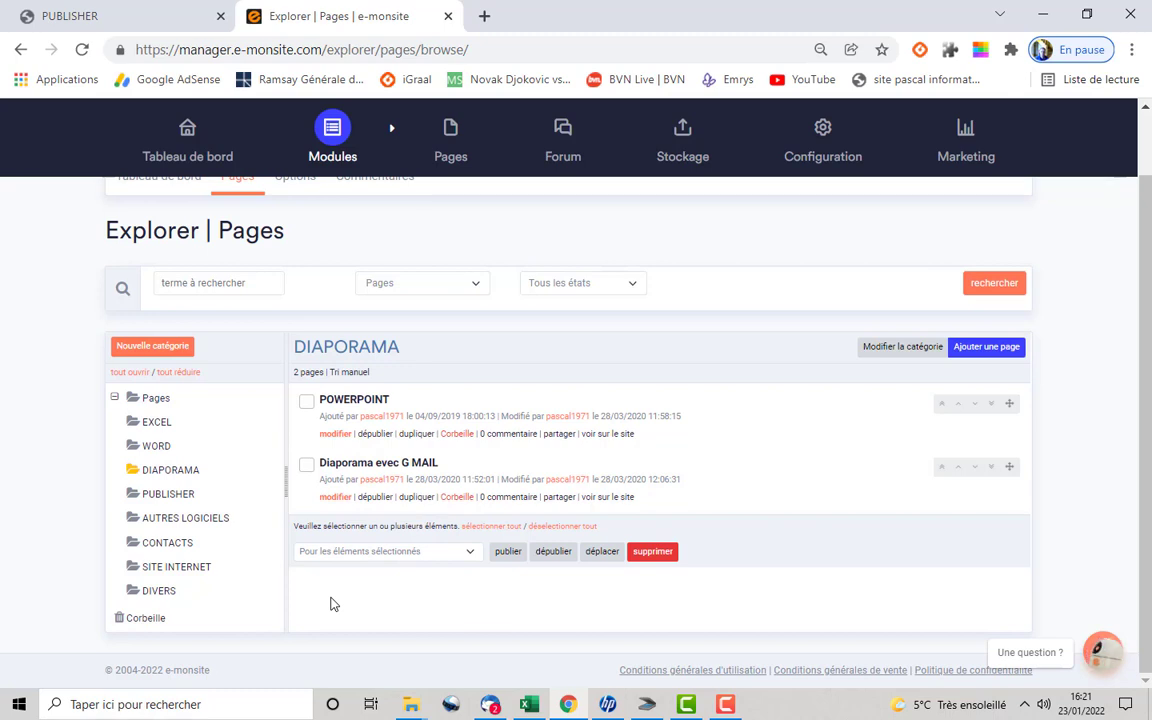
Open the site's home page for editing and go to its content blocks.
{"action": "mouse_move", "coordinate": [451, 157]}
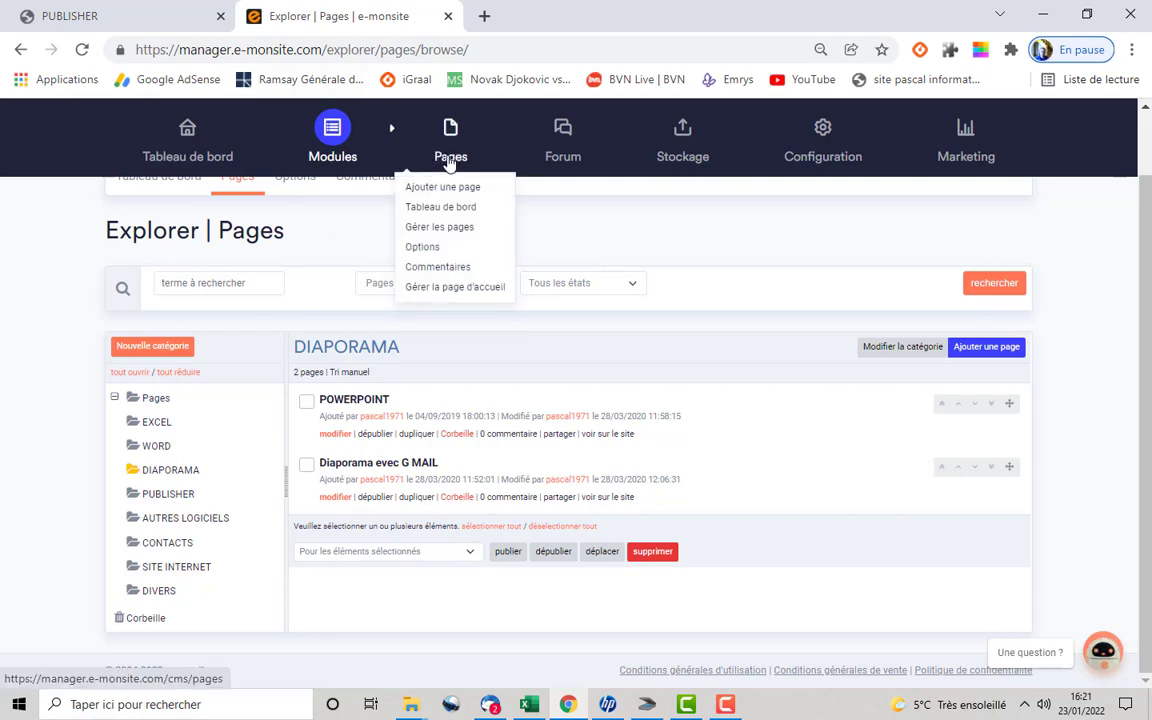
{"action": "left_click", "coordinate": [444, 287]}
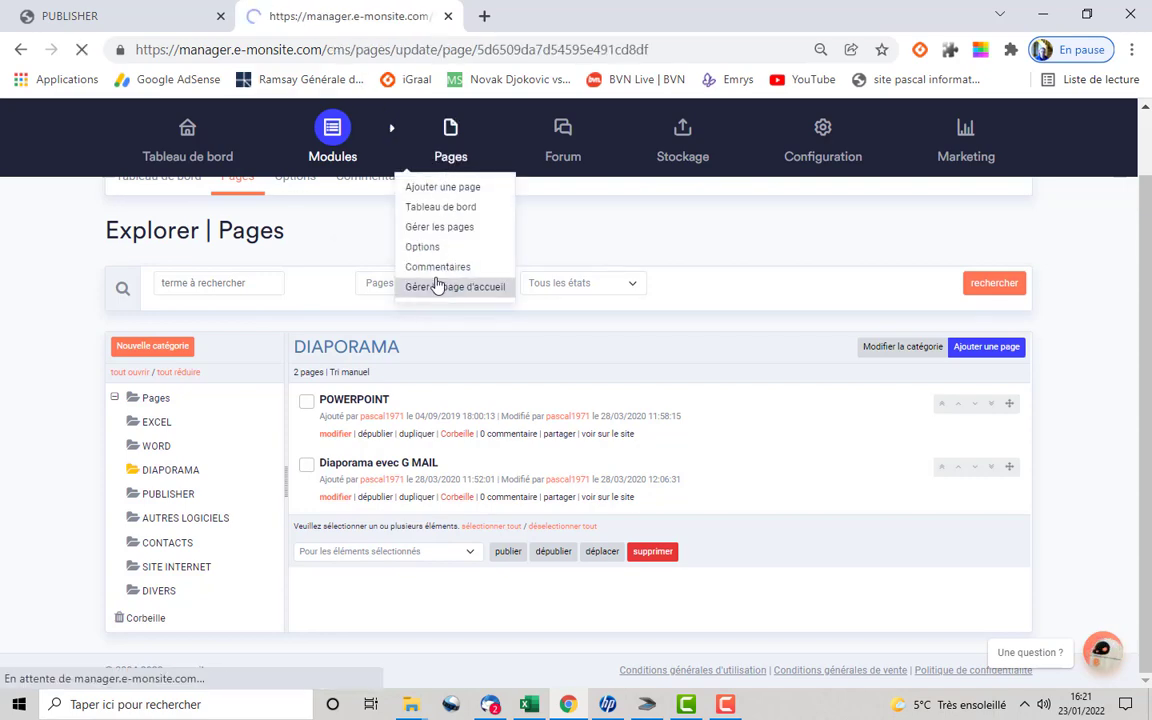
{"action": "scroll", "coordinate": [437, 285], "scroll_direction": "down", "scroll_amount": 15}
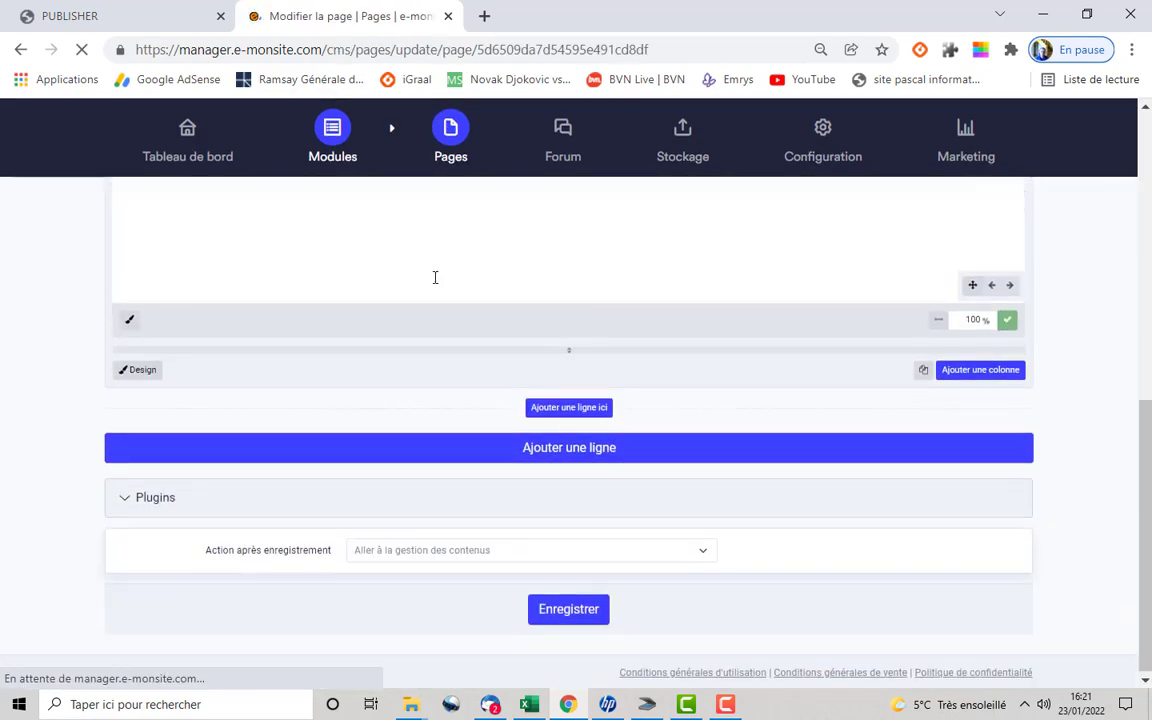
Link the PowerPoint logo internally to a module category, using module Pages and category DIAPORAMA, and save the home page.
{"action": "right_click", "coordinate": [447, 271]}
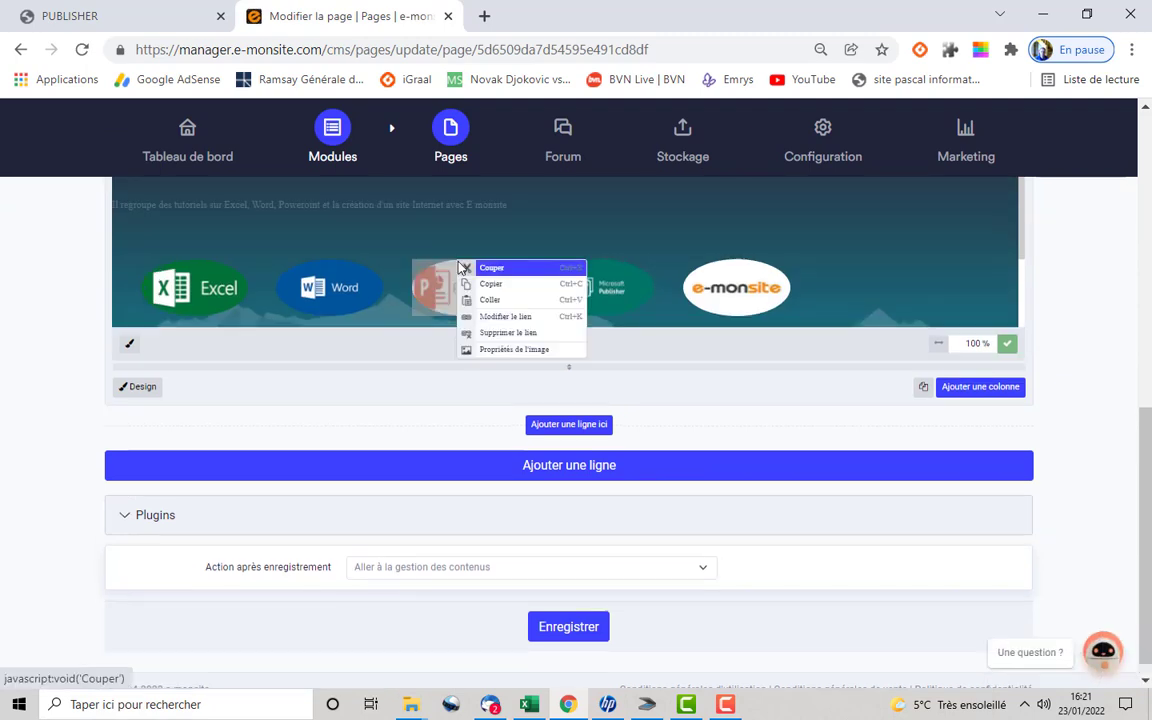
{"action": "left_click", "coordinate": [442, 309]}
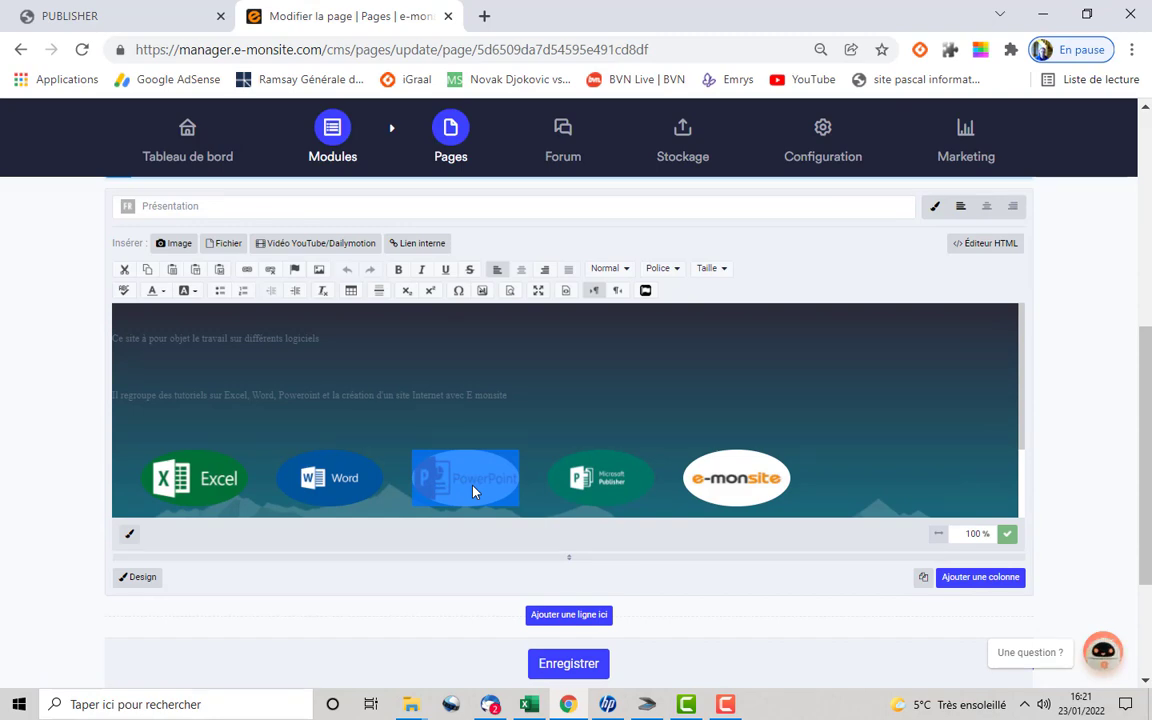
{"action": "left_click", "coordinate": [414, 244]}
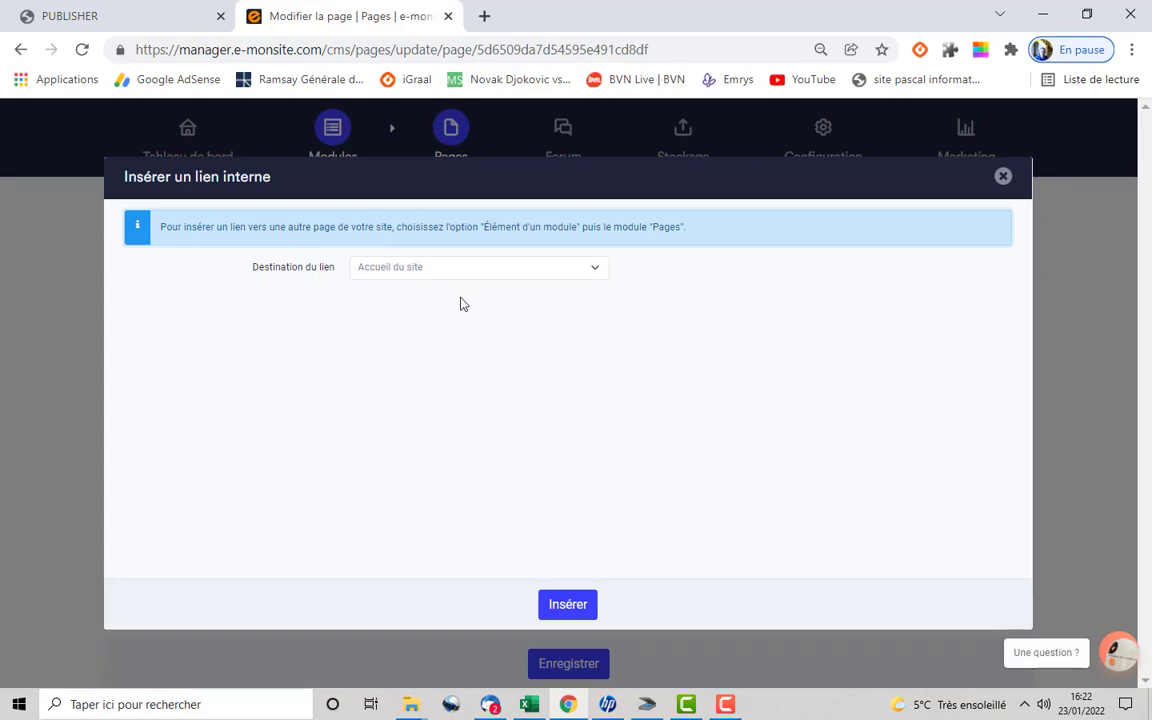
{"action": "left_click", "coordinate": [442, 268]}
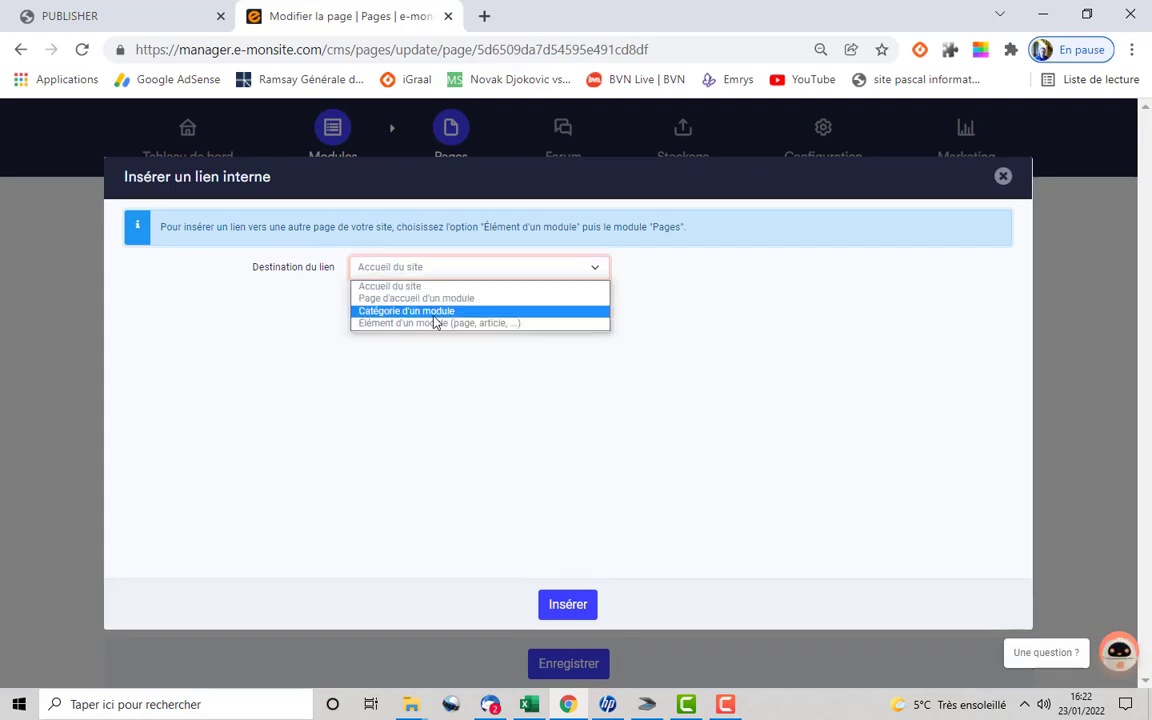
{"action": "left_click", "coordinate": [434, 316]}
{"action": "left_click", "coordinate": [435, 304]}
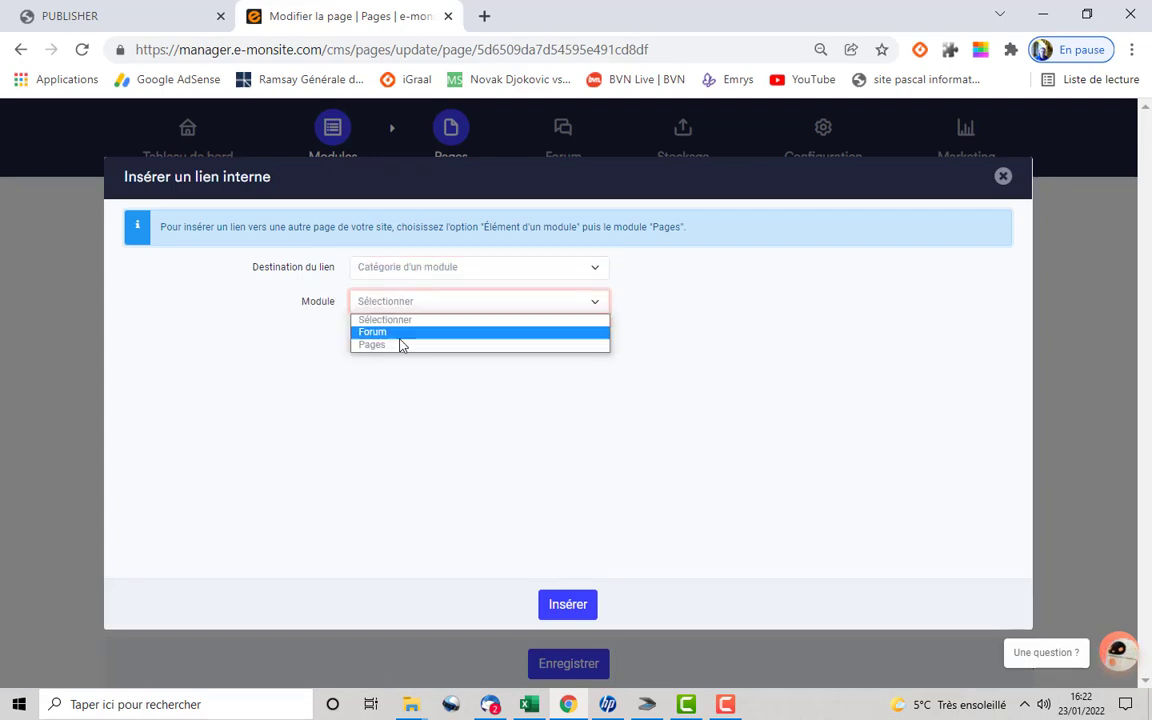
{"action": "left_click", "coordinate": [401, 344]}
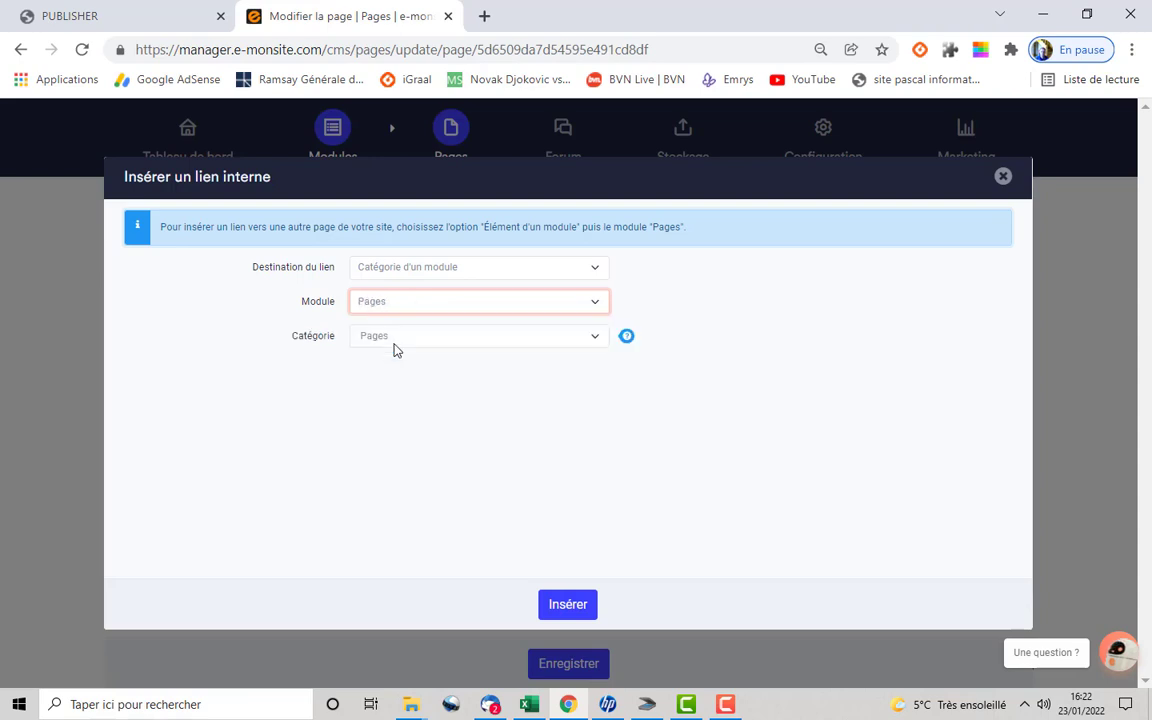
{"action": "left_click", "coordinate": [594, 337]}
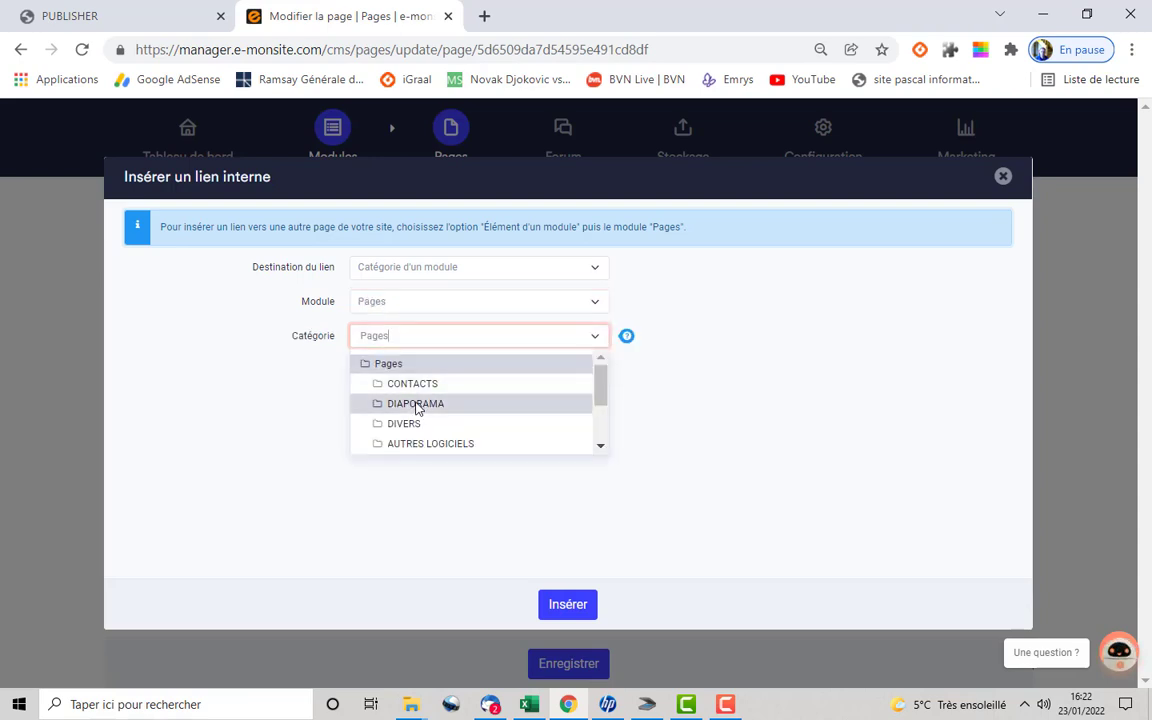
{"action": "left_click", "coordinate": [416, 404]}
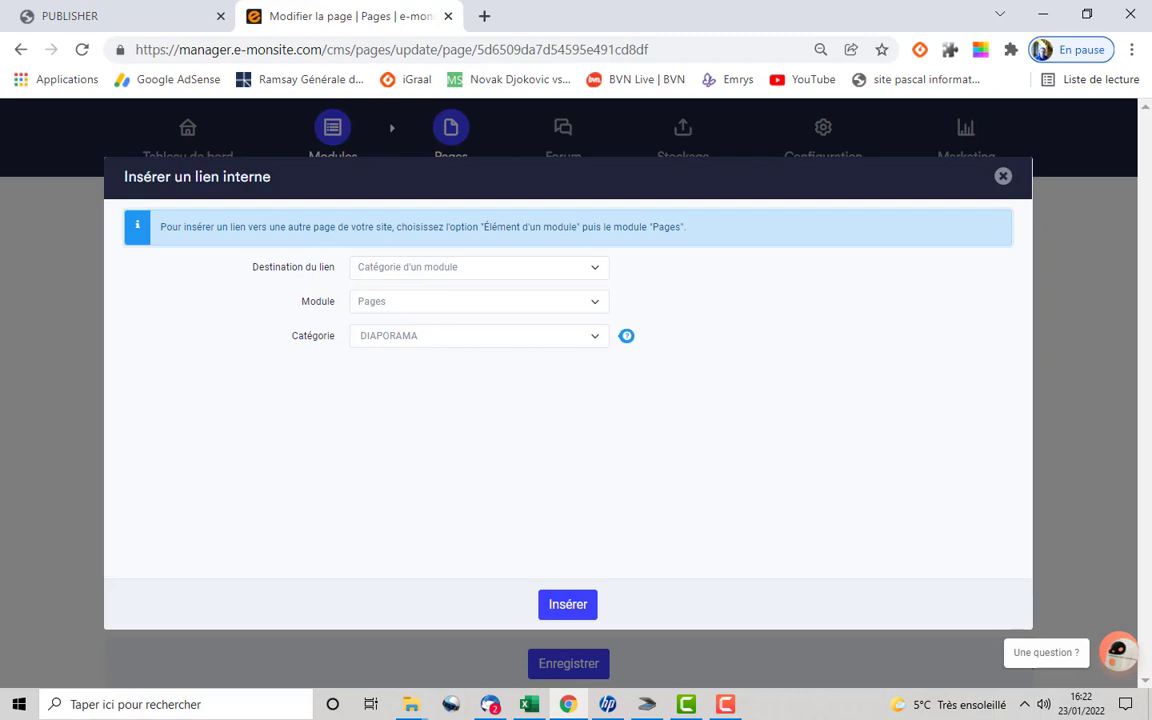
{"action": "left_click", "coordinate": [572, 604]}
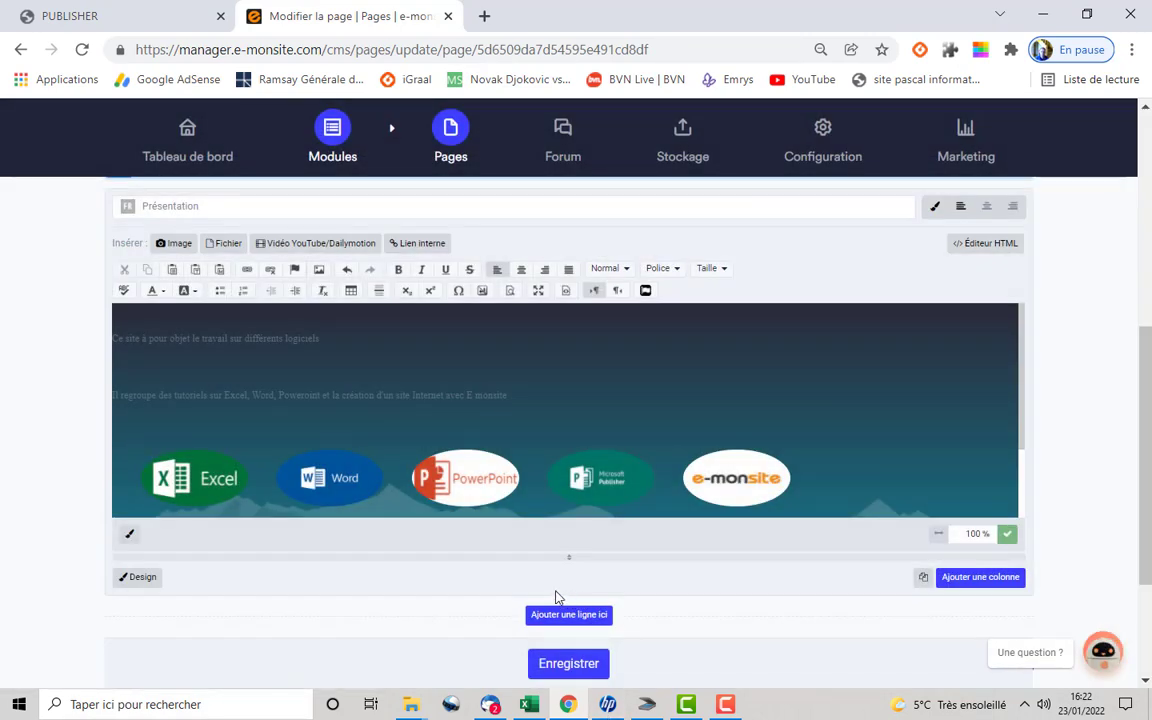
{"action": "left_click", "coordinate": [588, 666]}
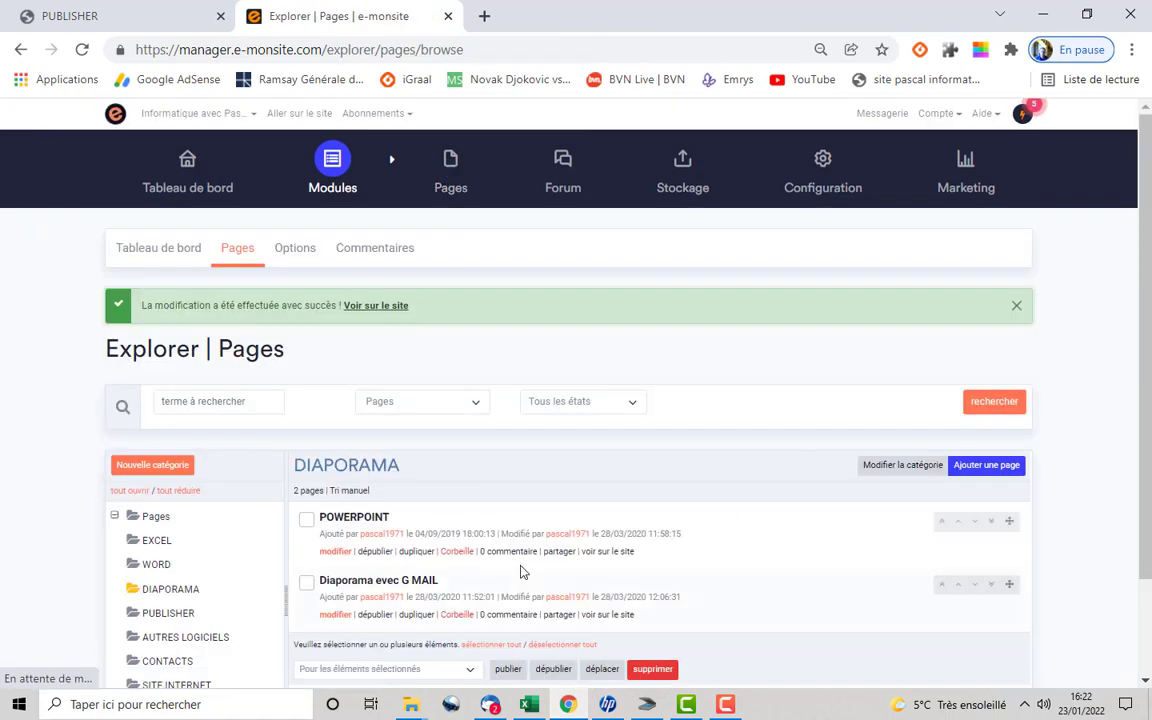
View the published site and test the PowerPoint logo's link on the home page.
{"action": "left_click", "coordinate": [300, 115]}
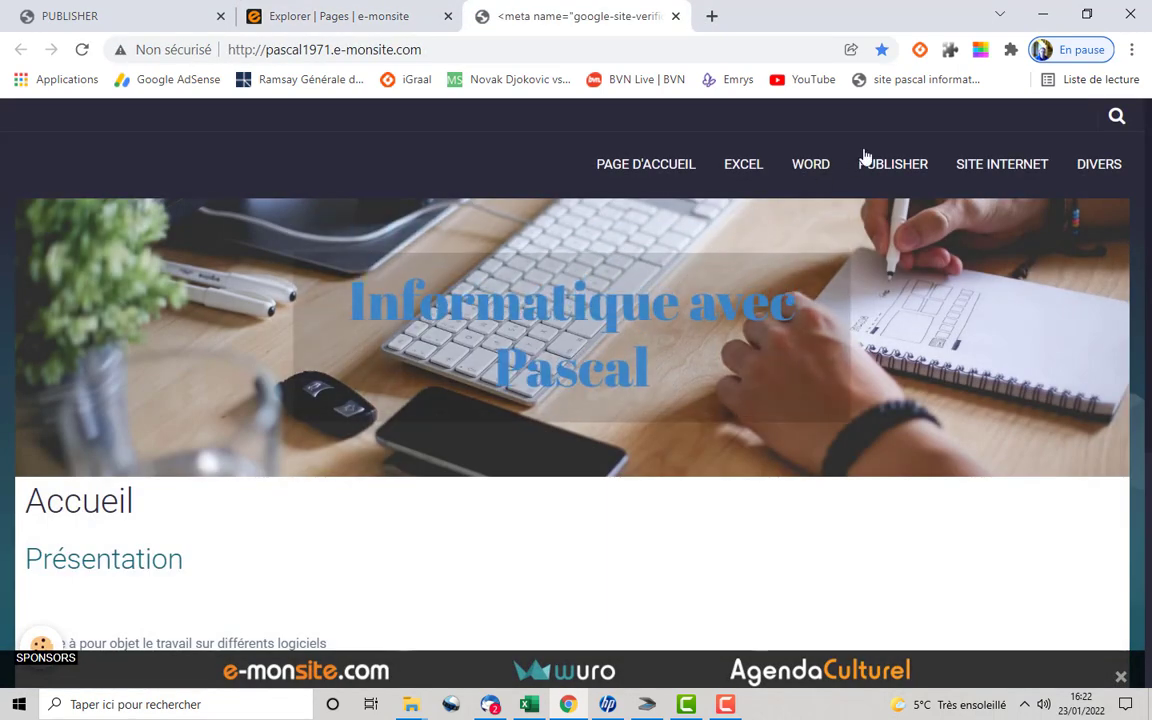
{"action": "scroll", "coordinate": [200, 555], "scroll_direction": "down", "scroll_amount": 3}
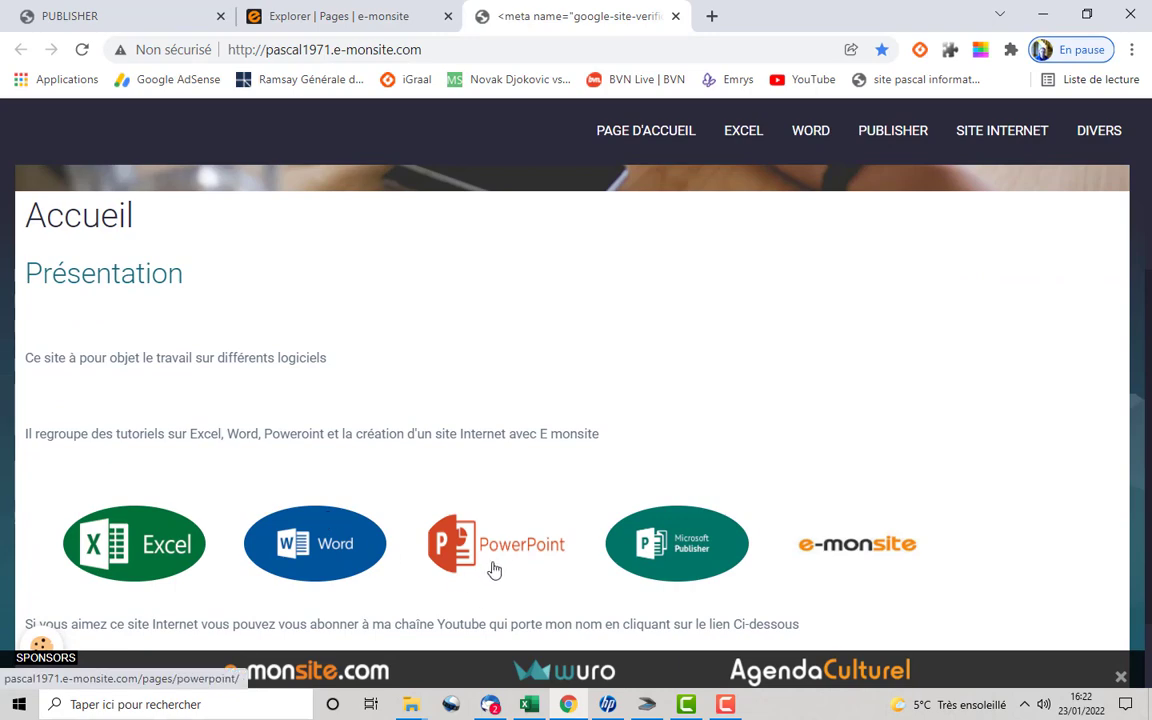
{"action": "left_click", "coordinate": [487, 561]}
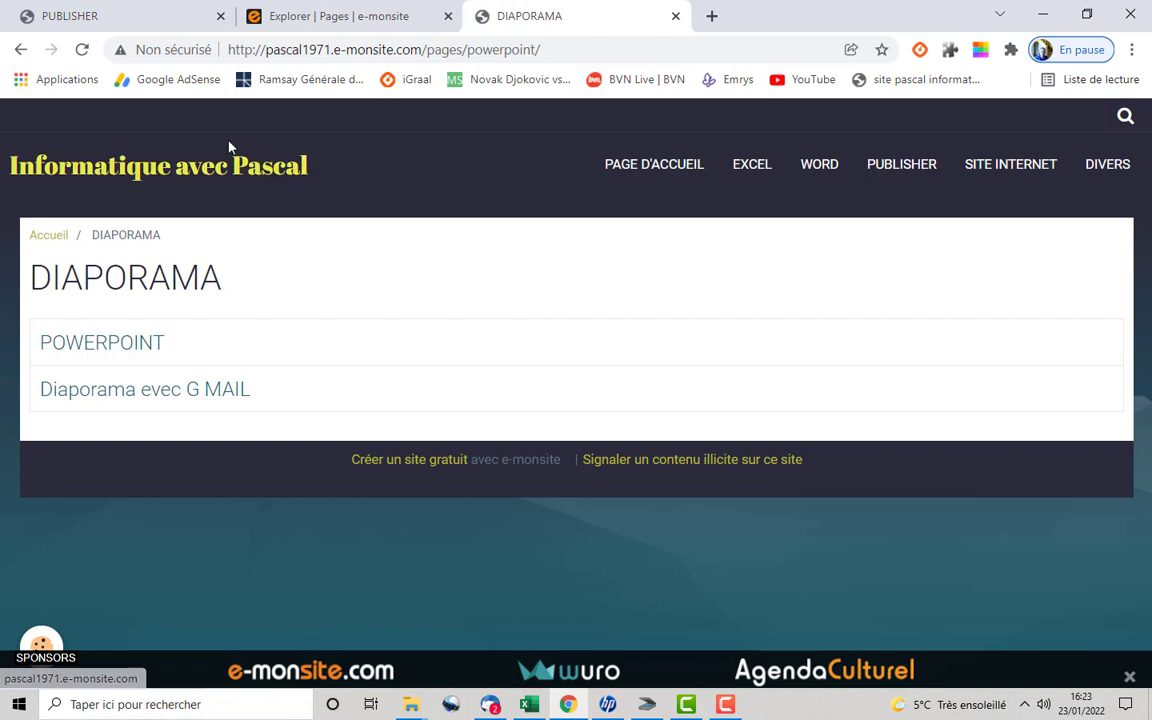
Back in the e-monsite manager, create and save a category named VIE PRATIQUE under Pages, keeping manual sorting.
{"action": "left_click", "coordinate": [309, 15]}
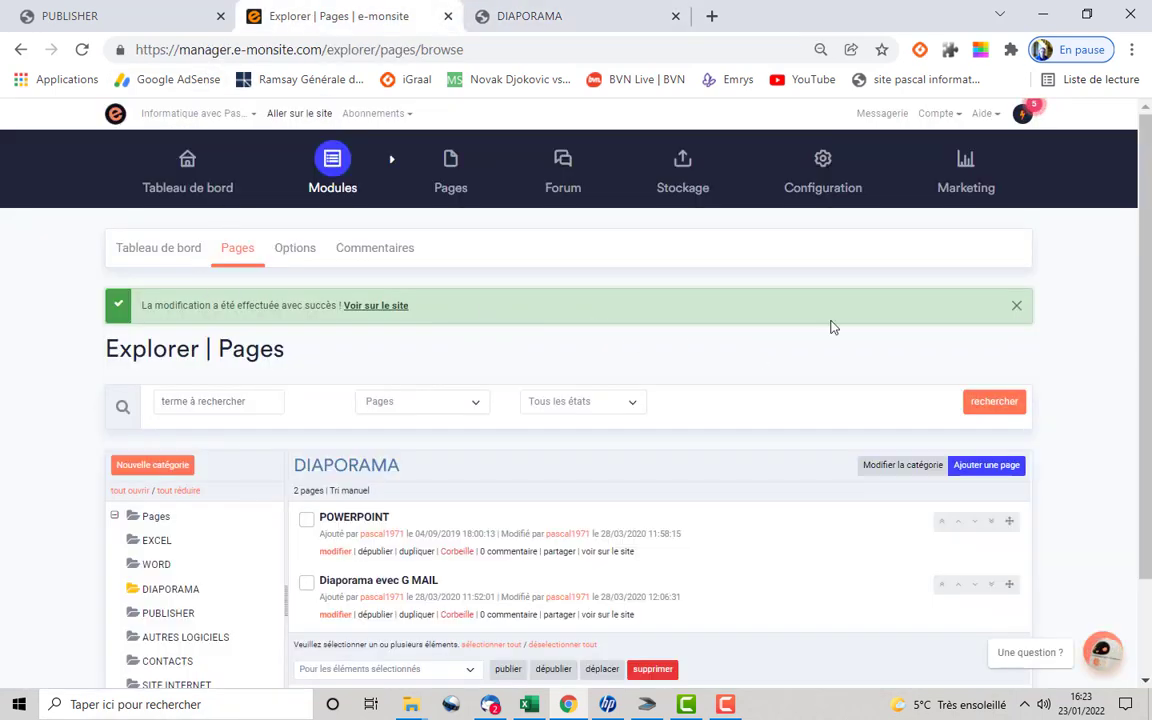
{"action": "mouse_move", "coordinate": [862, 192]}
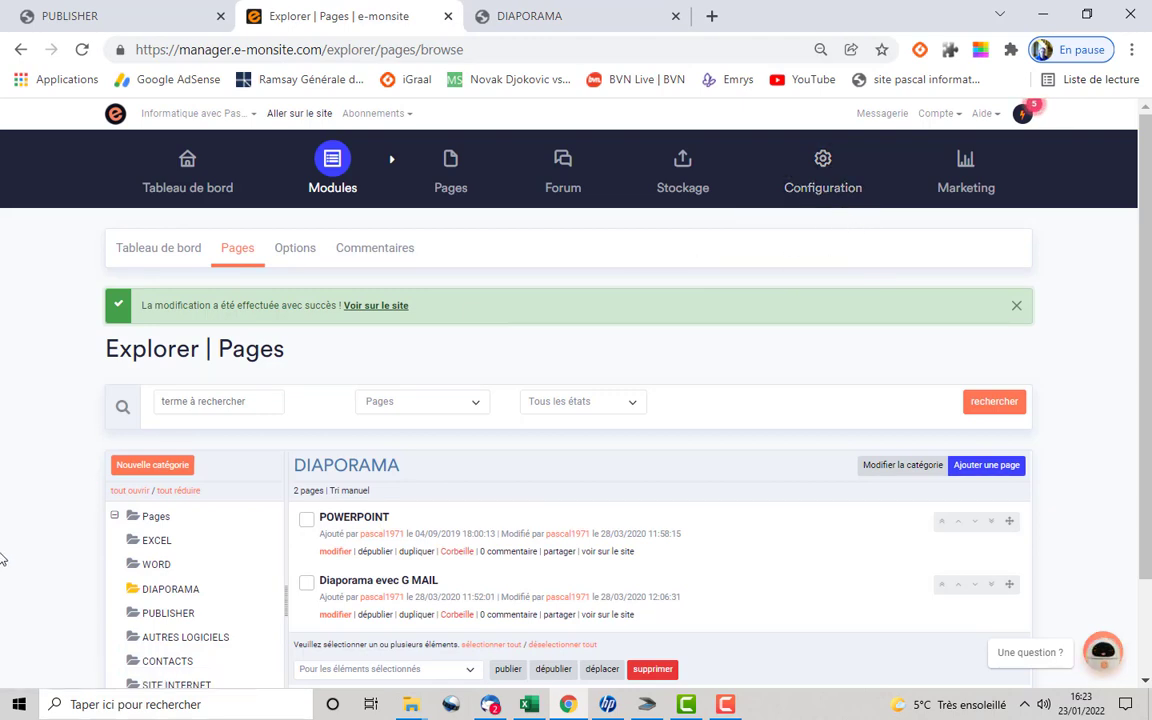
{"action": "scroll", "coordinate": [8, 553], "scroll_direction": "down", "scroll_amount": 2}
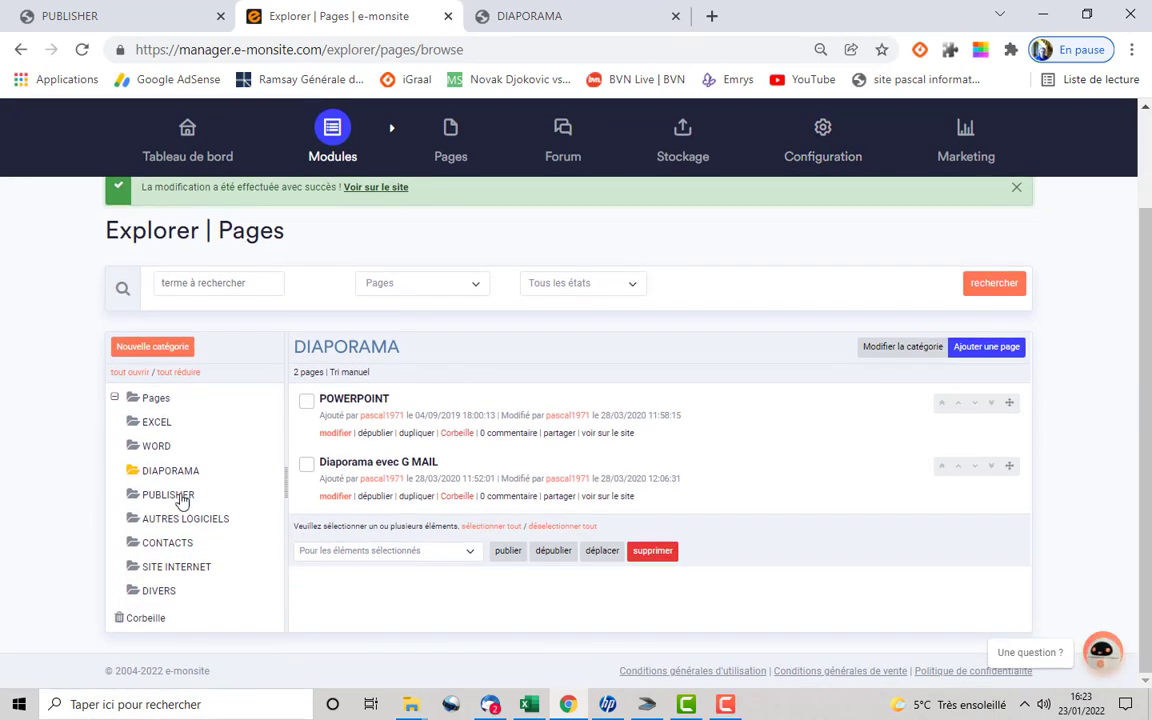
{"action": "left_click", "coordinate": [157, 399]}
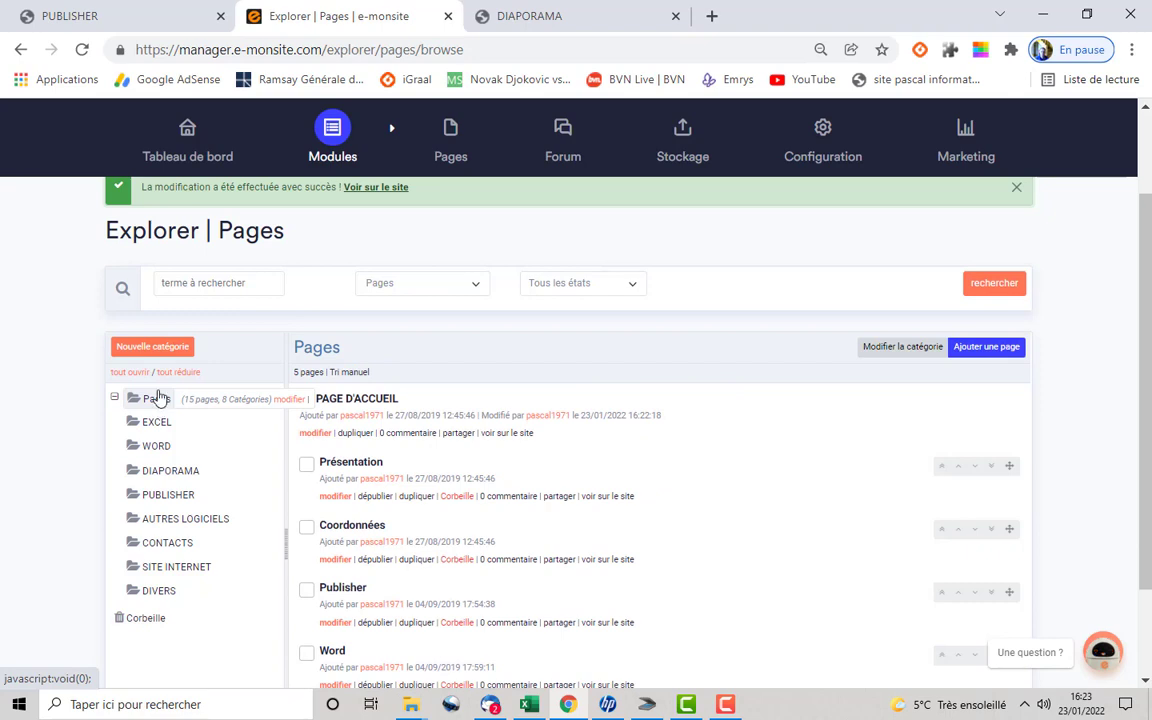
{"action": "left_click", "coordinate": [158, 348]}
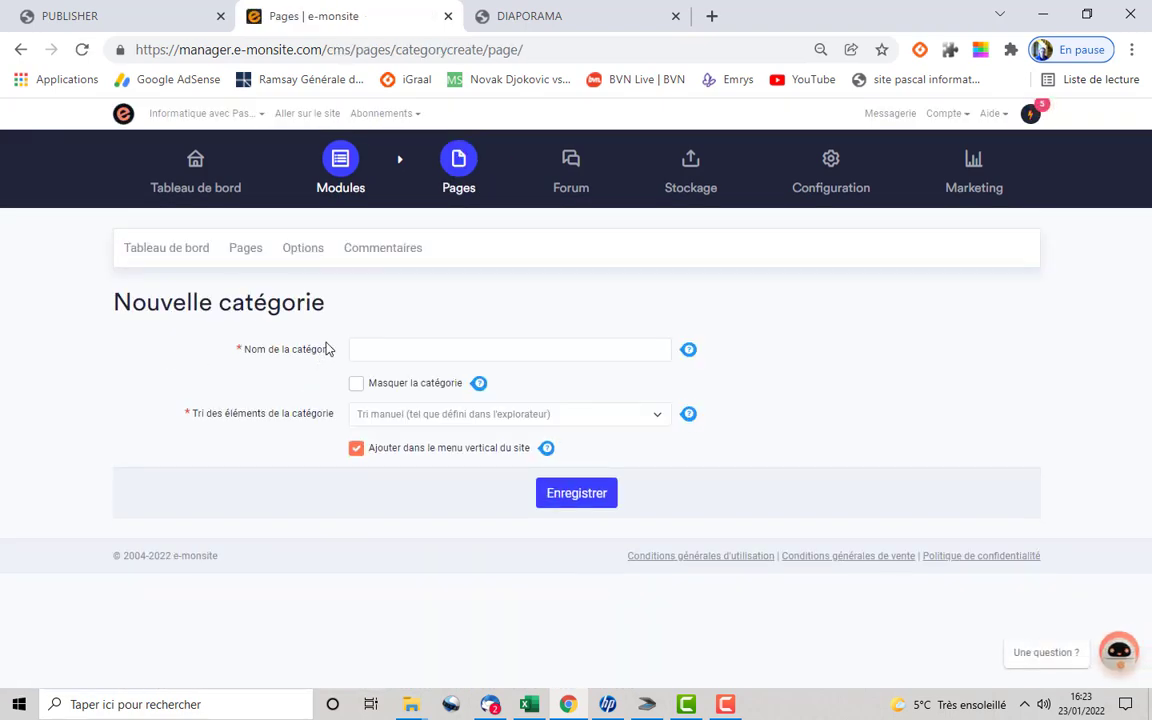
{"action": "left_click", "coordinate": [389, 353]}
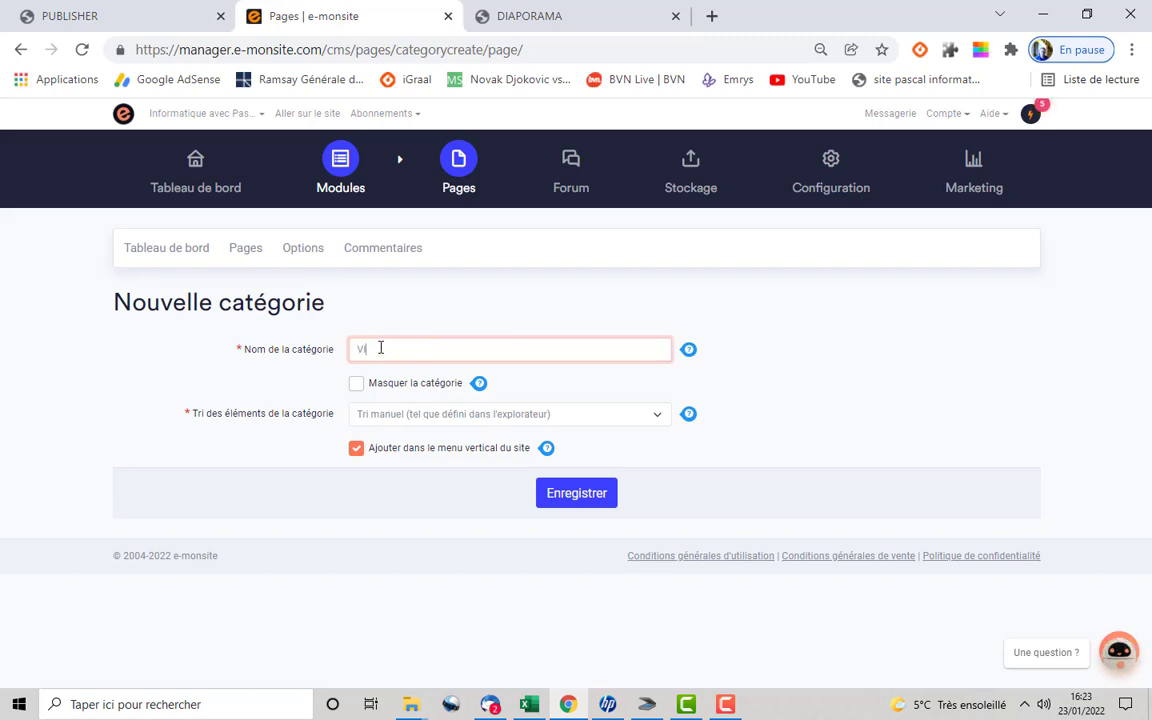
{"action": "type", "text": "VIE F"}
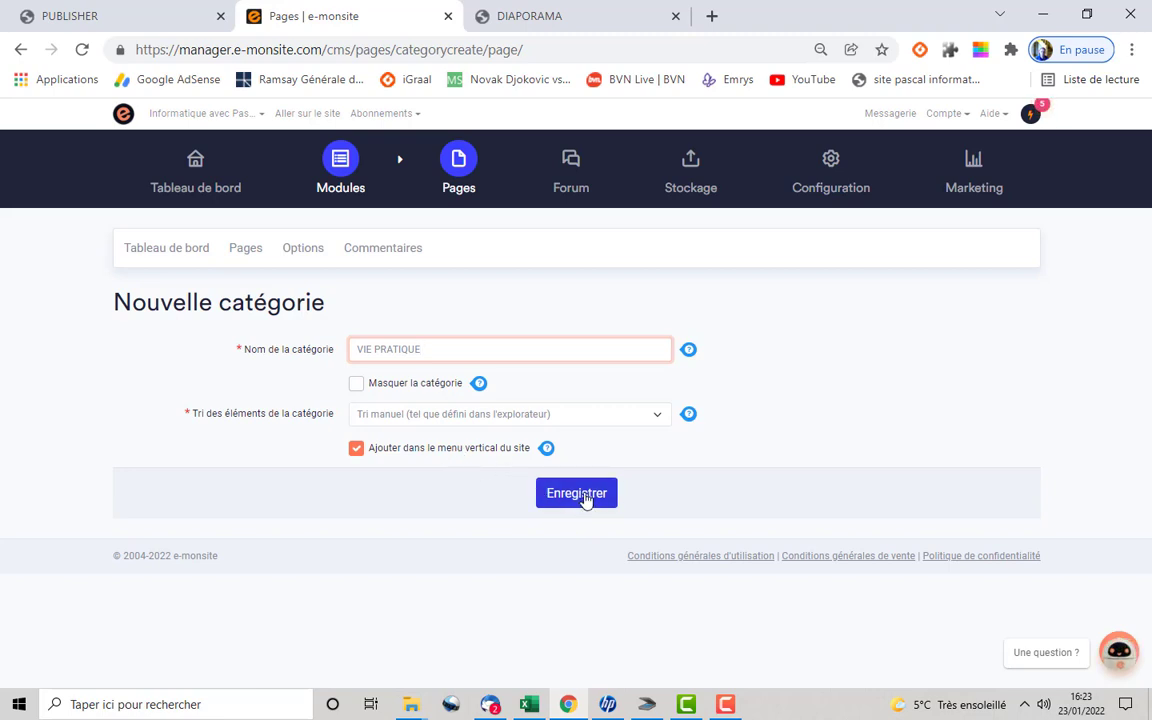
{"action": "left_click", "coordinate": [658, 420]}
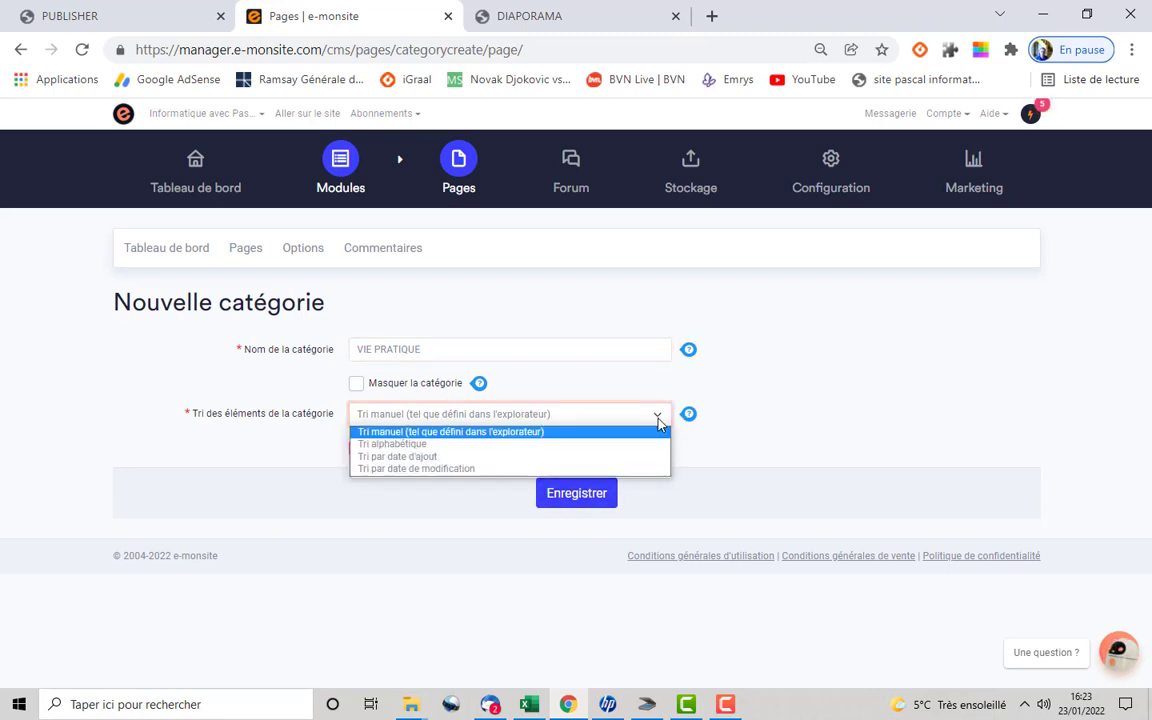
{"action": "left_click", "coordinate": [658, 422]}
{"action": "left_click", "coordinate": [587, 500]}
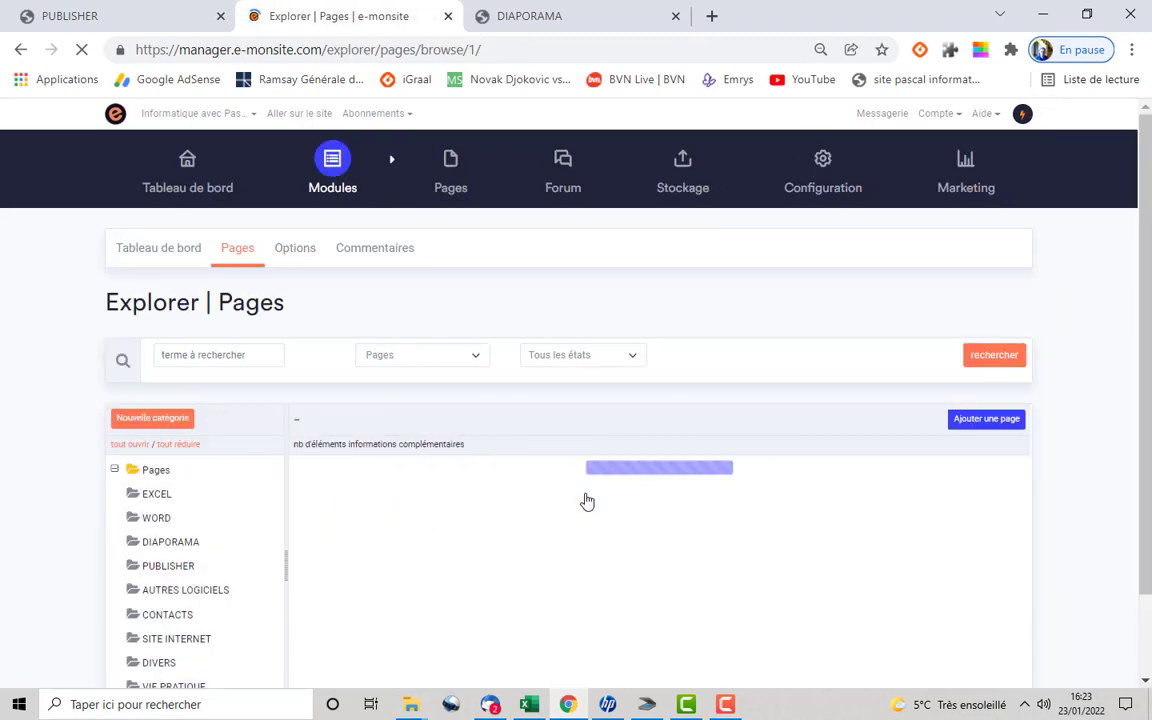
Add a page titled CREDIT D'ACHAT to the VIE PRATIQUE category and save it.
{"action": "scroll", "coordinate": [257, 556], "scroll_direction": "down", "scroll_amount": 1}
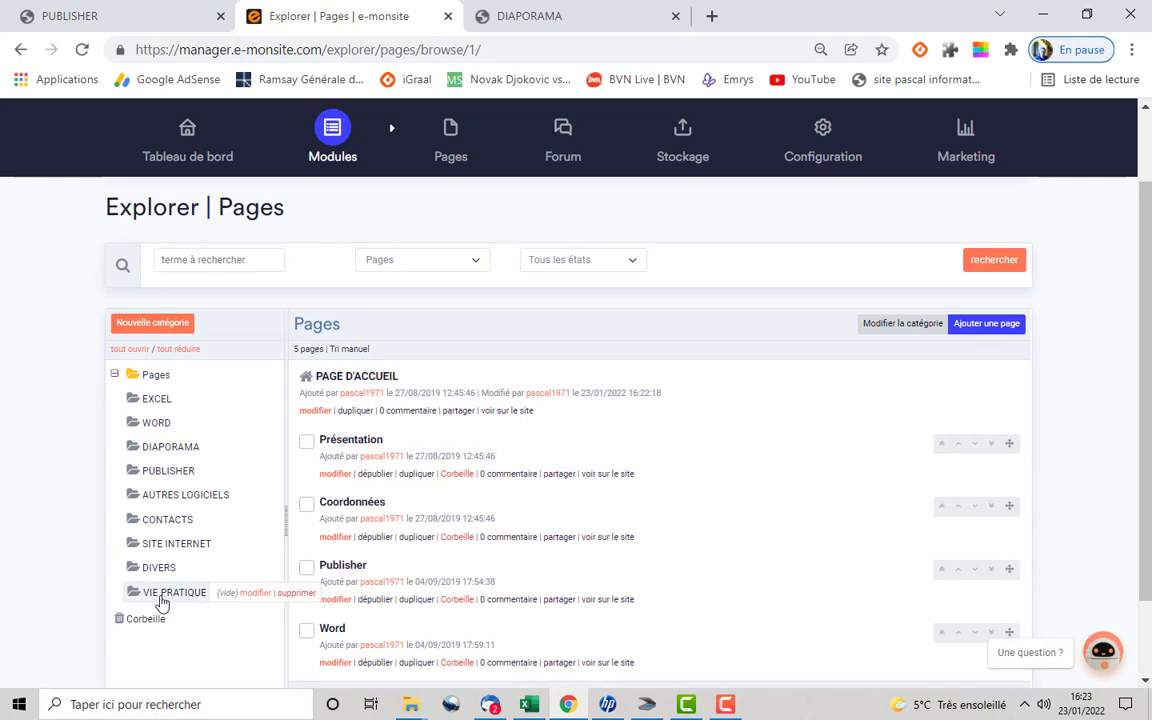
{"action": "left_click", "coordinate": [163, 598]}
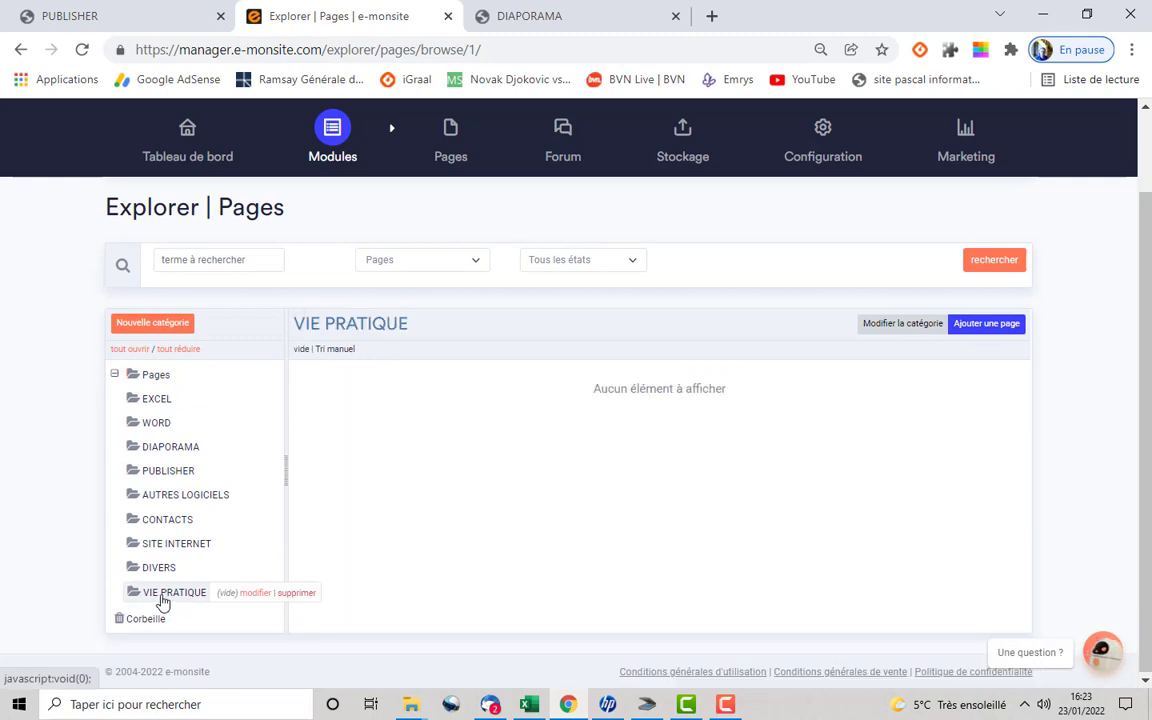
{"action": "left_click", "coordinate": [975, 327]}
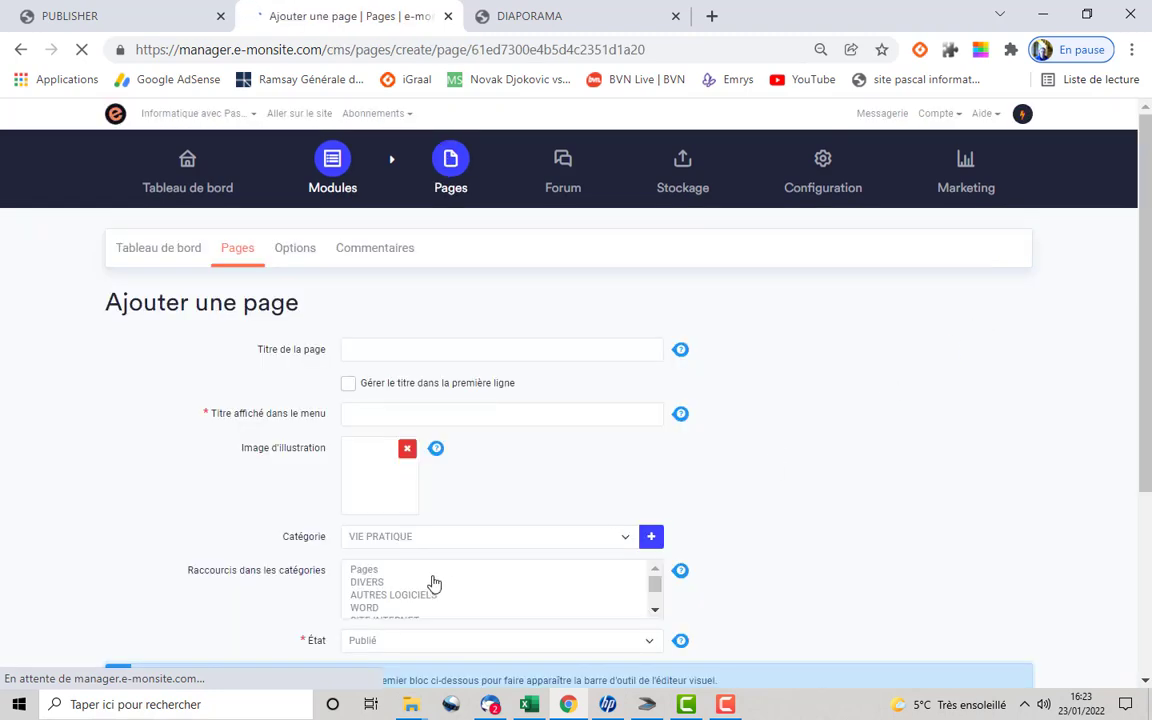
{"action": "left_click", "coordinate": [423, 350]}
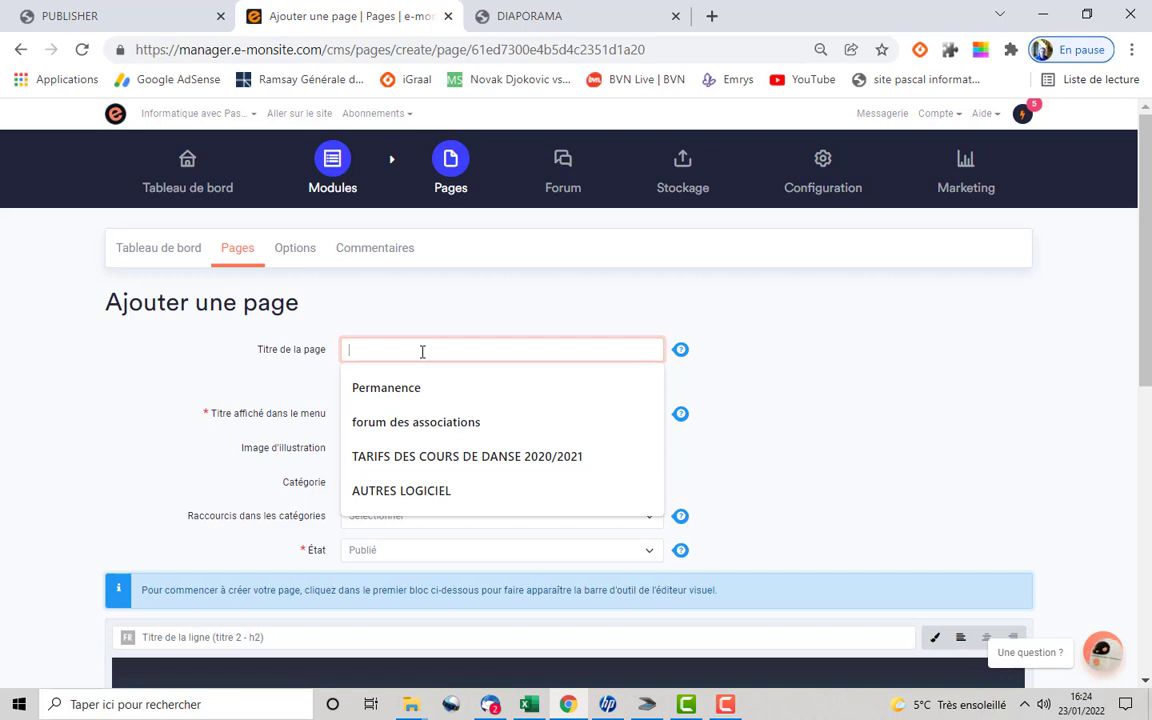
{"action": "type", "text": "CREDIT D'A"}
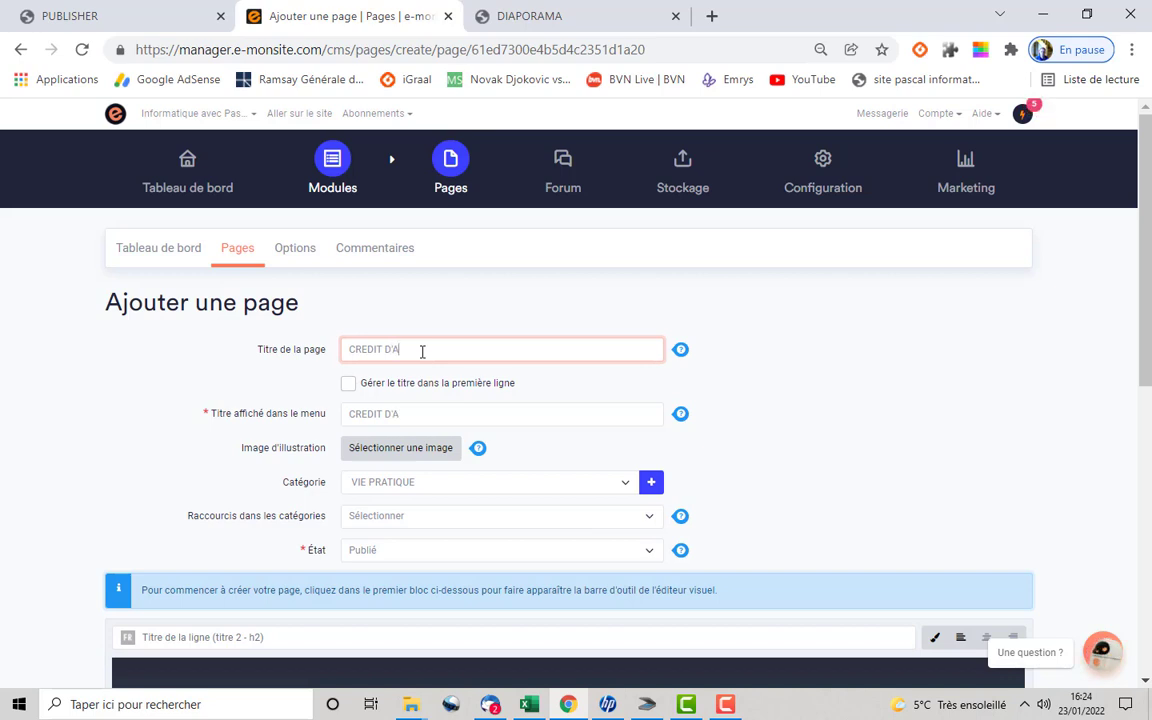
{"action": "type", "text": "CHAT"}
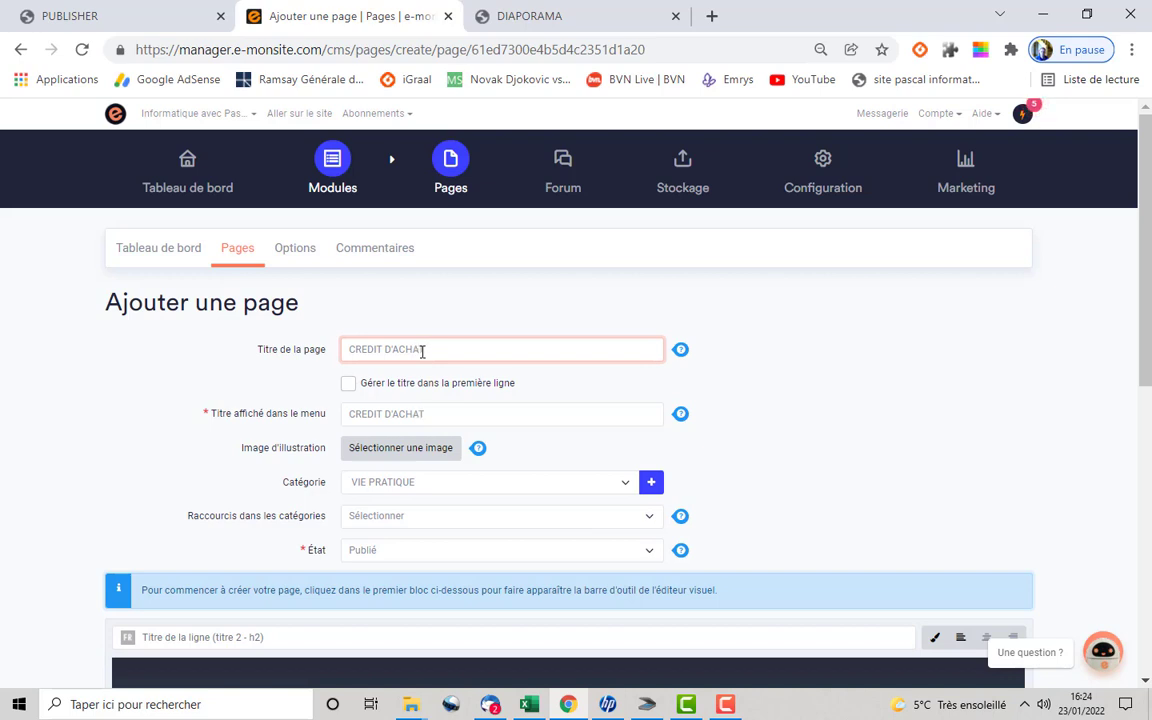
{"action": "scroll", "coordinate": [424, 352], "scroll_direction": "down", "scroll_amount": 1}
{"action": "scroll", "coordinate": [420, 370], "scroll_direction": "down", "scroll_amount": 2}
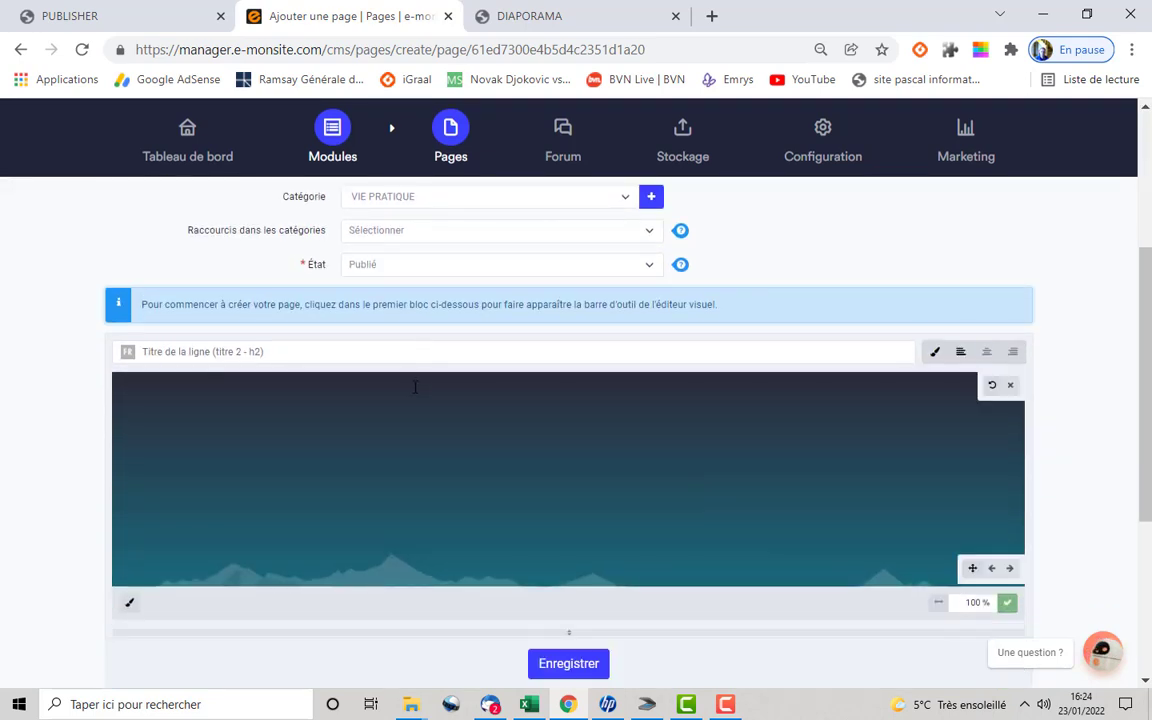
{"action": "scroll", "coordinate": [438, 484], "scroll_direction": "up", "scroll_amount": 1}
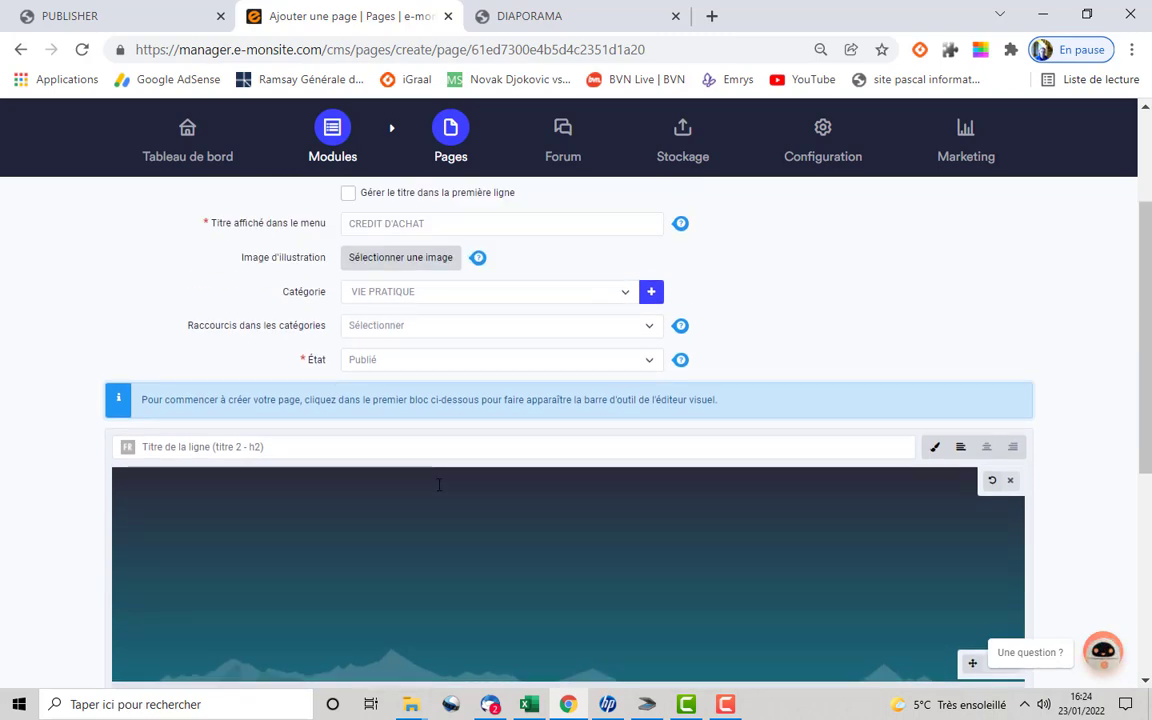
{"action": "scroll", "coordinate": [438, 484], "scroll_direction": "up", "scroll_amount": 2}
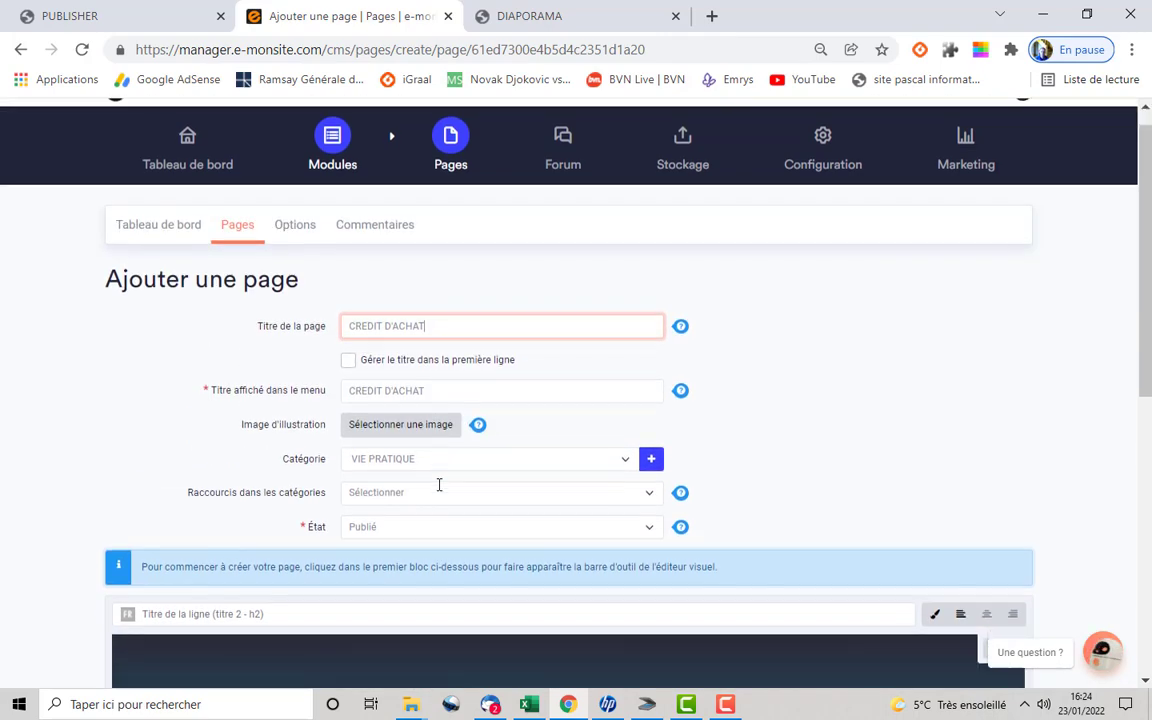
{"action": "scroll", "coordinate": [438, 484], "scroll_direction": "down", "scroll_amount": 5}
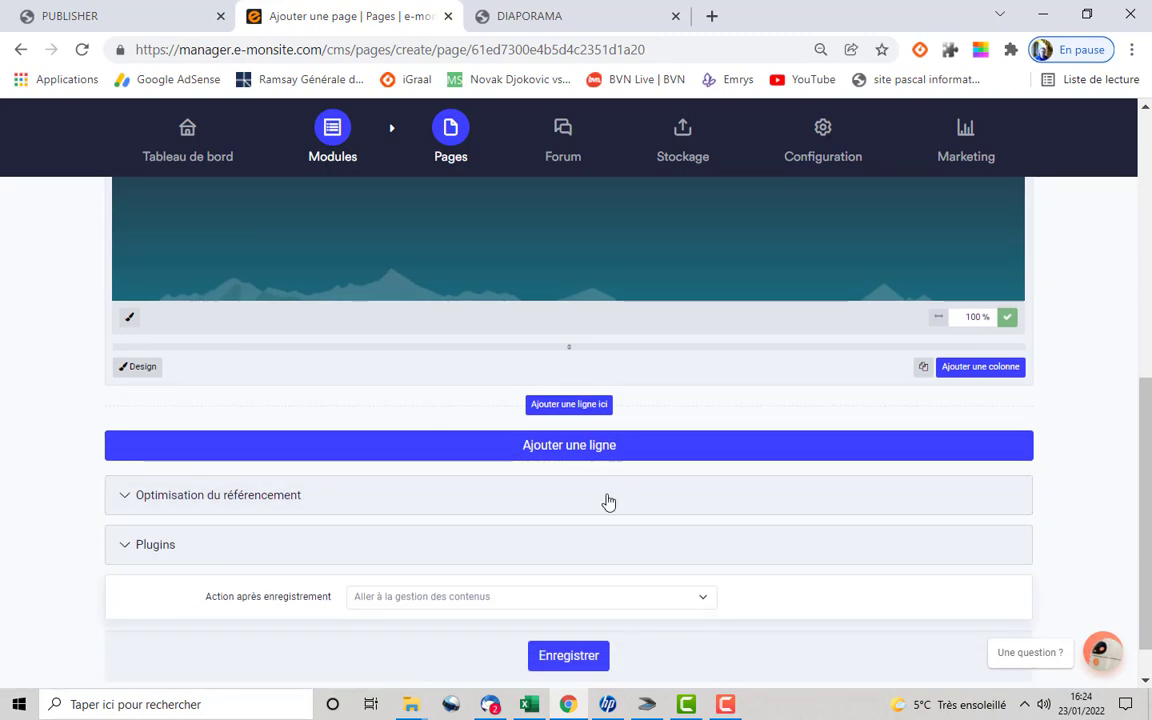
{"action": "left_click", "coordinate": [566, 658]}
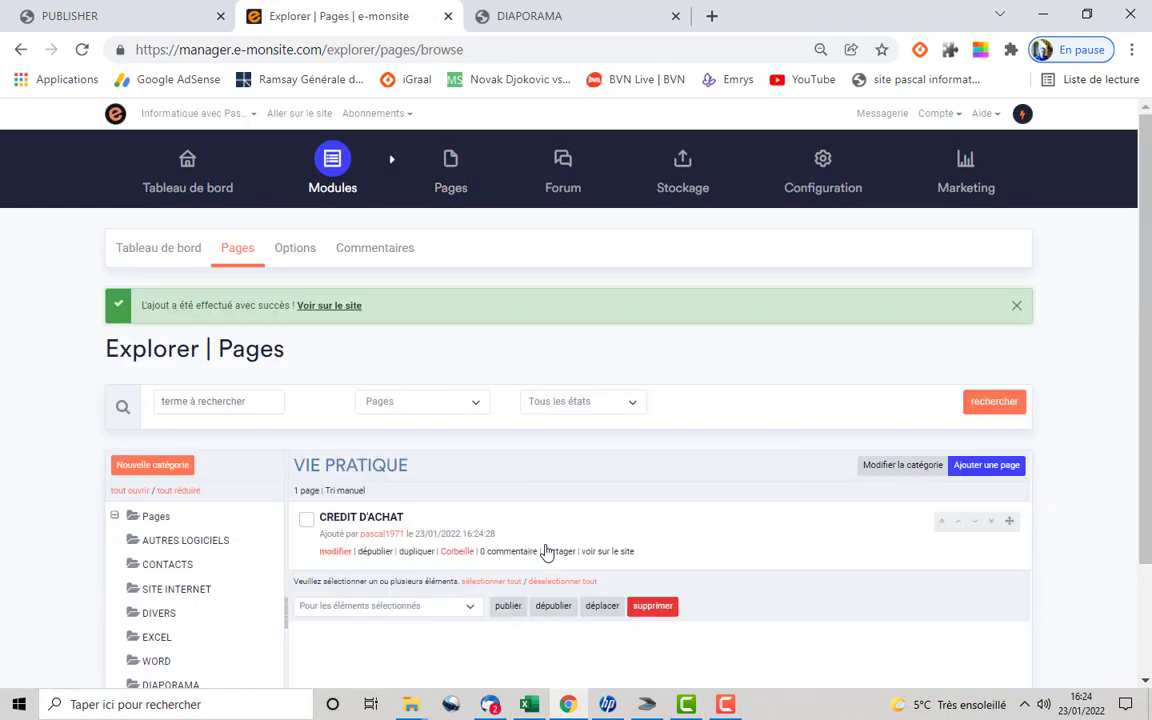
Start another page in the VIE PRATIQUE category with the title PRENDRE UN E-BILLET DU CINEMA PATHE.
{"action": "scroll", "coordinate": [546, 553], "scroll_direction": "down", "scroll_amount": 2}
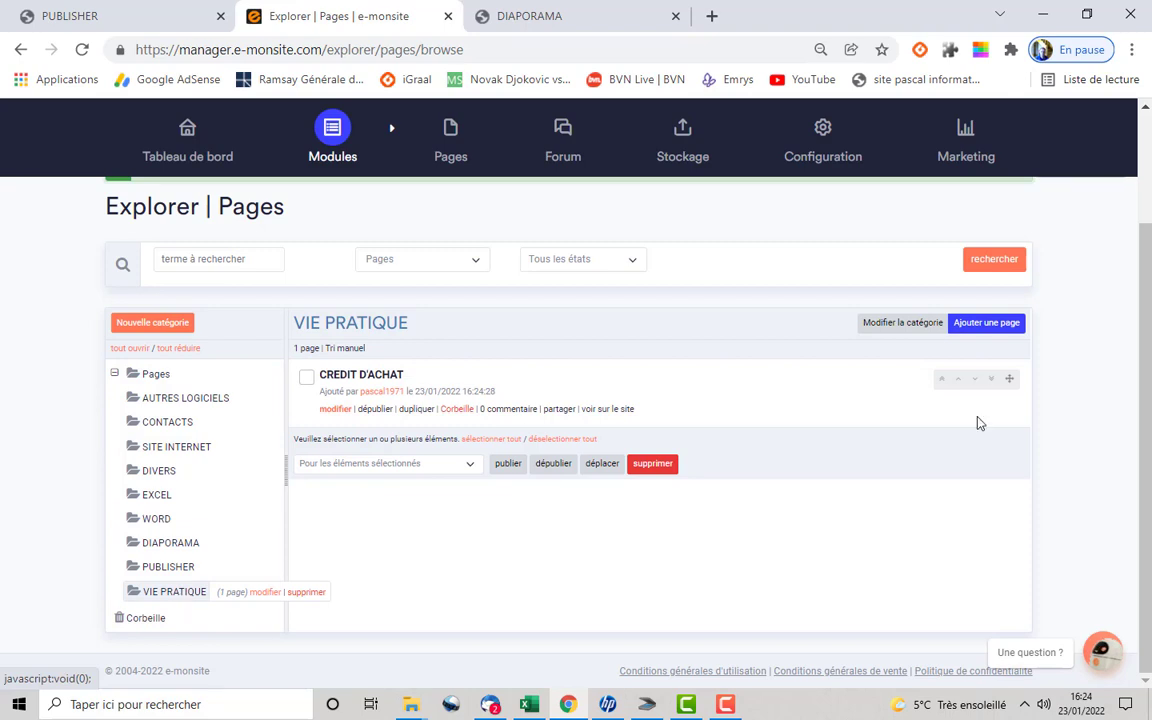
{"action": "left_click", "coordinate": [993, 325]}
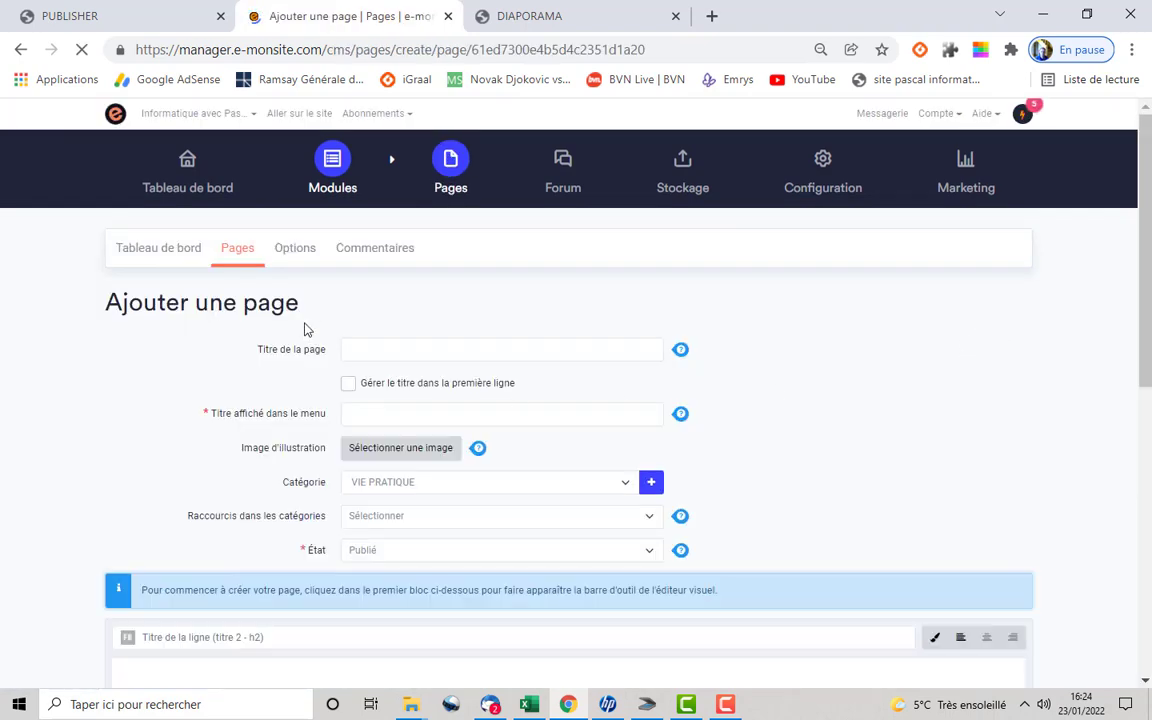
{"action": "left_click", "coordinate": [384, 352]}
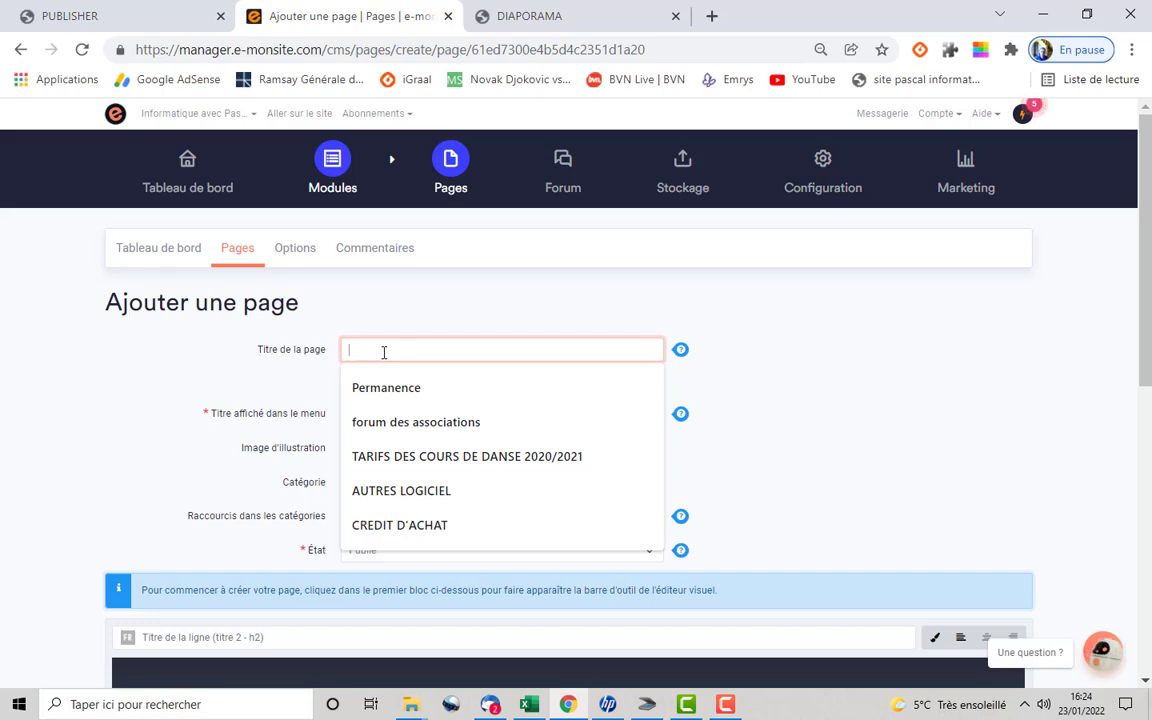
{"action": "type", "text": "P"}
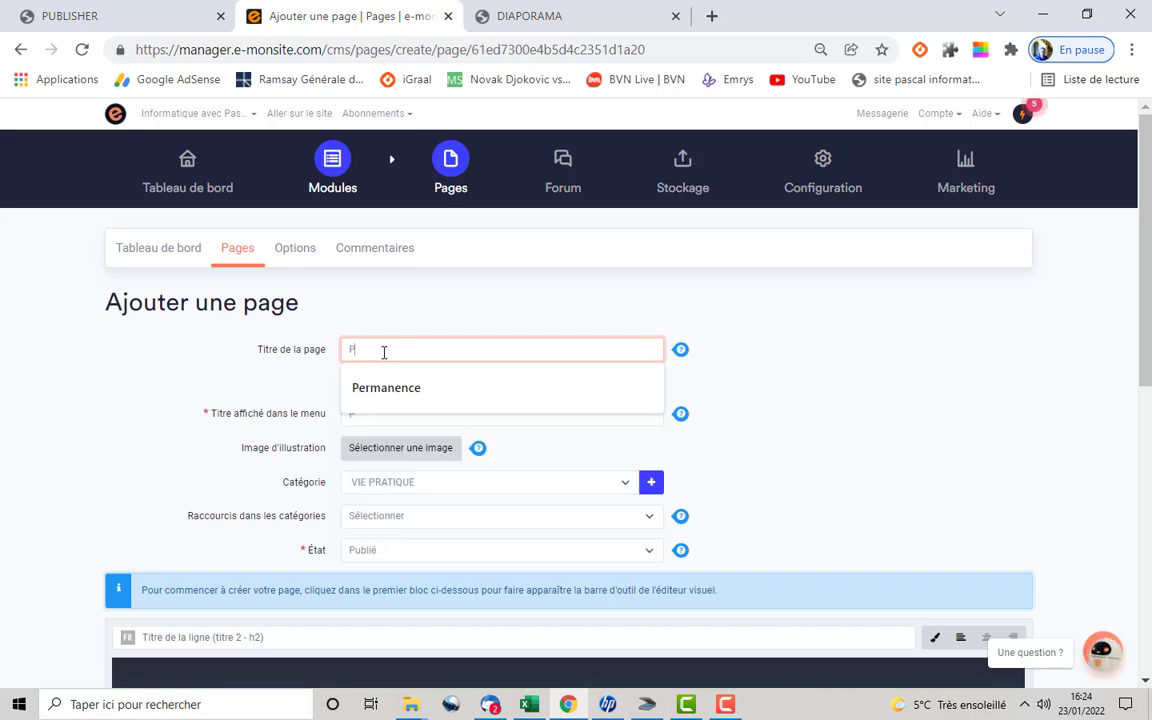
{"action": "type", "text": "REN"}
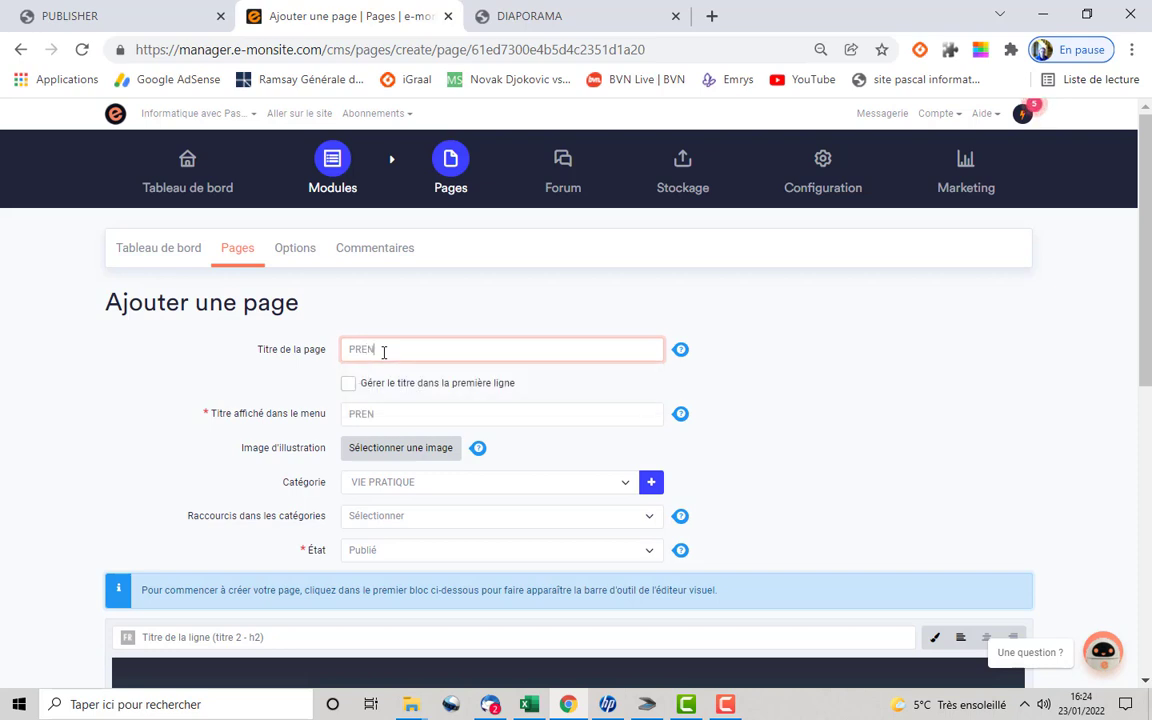
{"action": "type", "text": "DRE UN E-BILLET DU"}
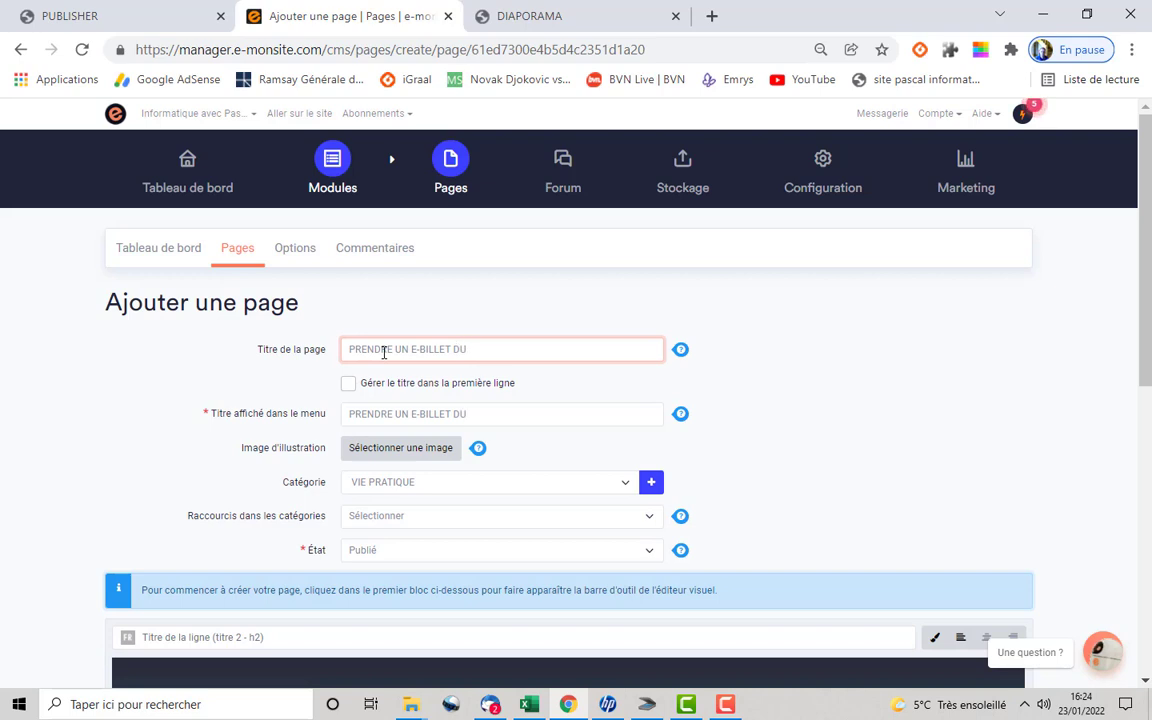
{"action": "type", "text": "INE PATHE"}
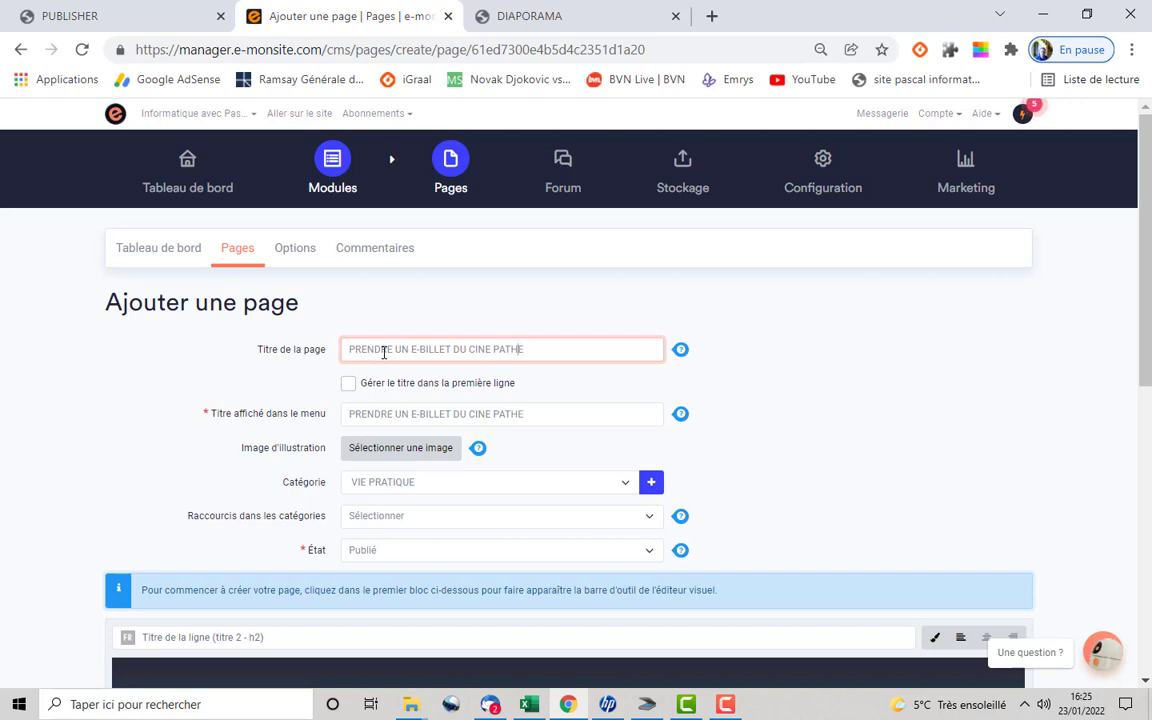
{"action": "key", "text": "Left"}
{"action": "type", "text": "MA"}
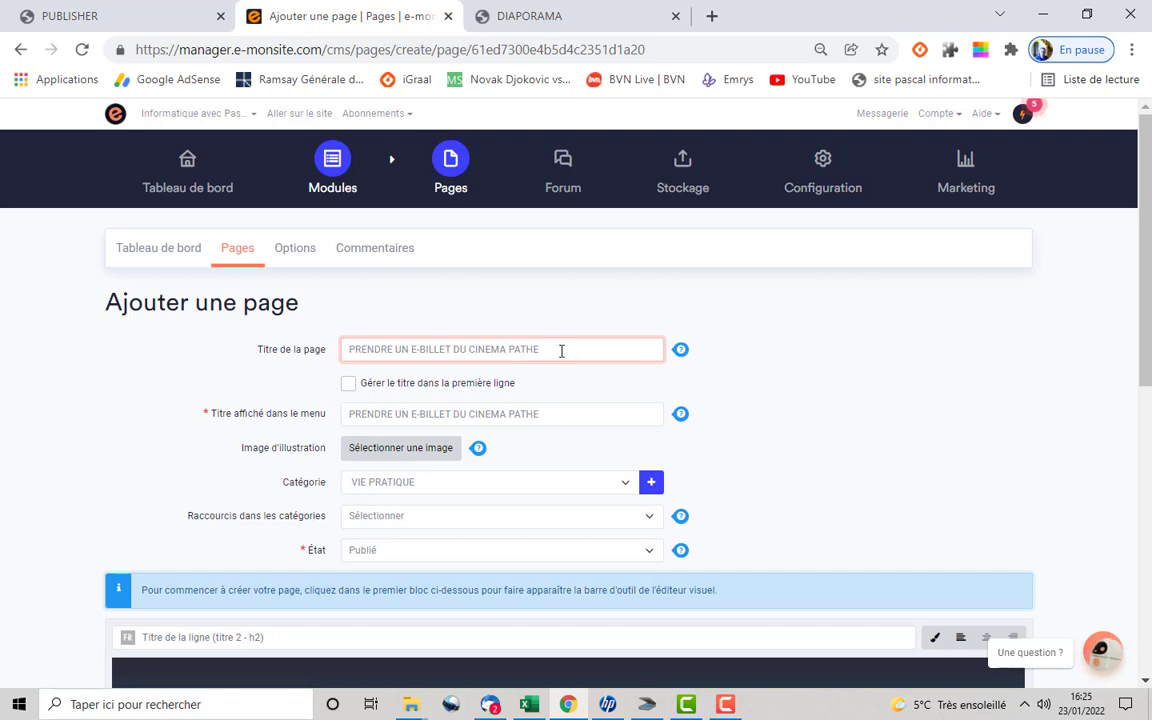
Shorten the new page's title to CINEMA PATHE and save the page.
{"action": "left_click_drag", "start_coordinate": [468, 349], "coordinate": [348, 340]}
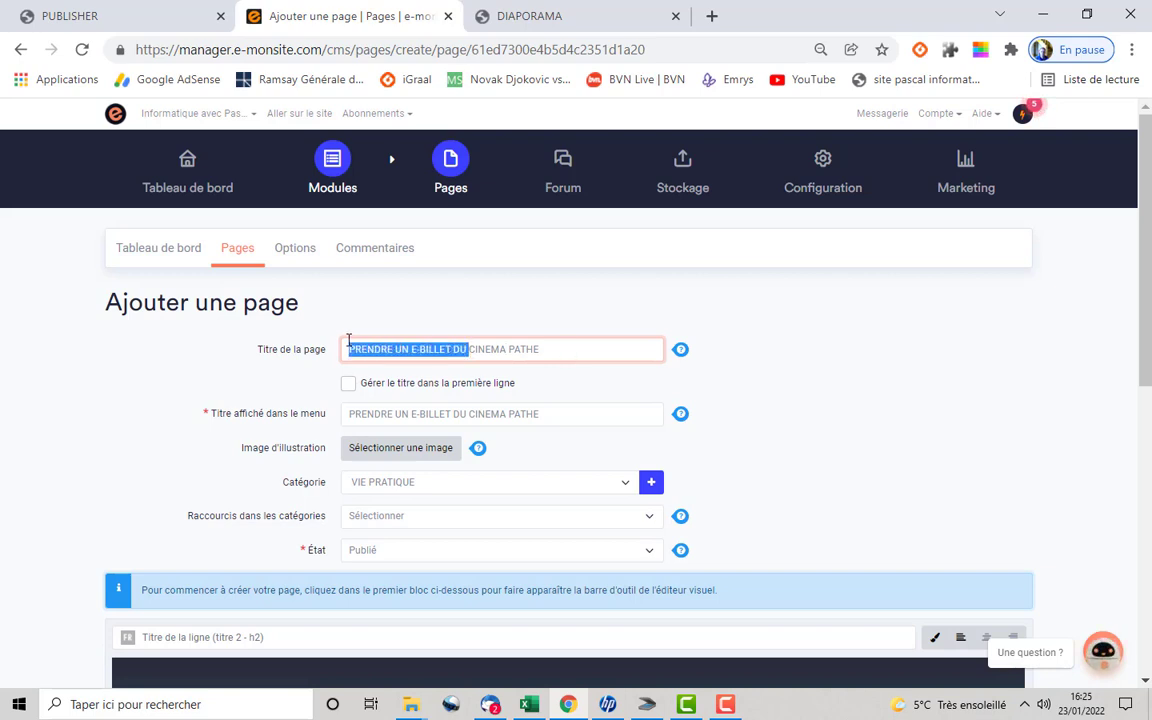
{"action": "key", "text": "BackSpace"}
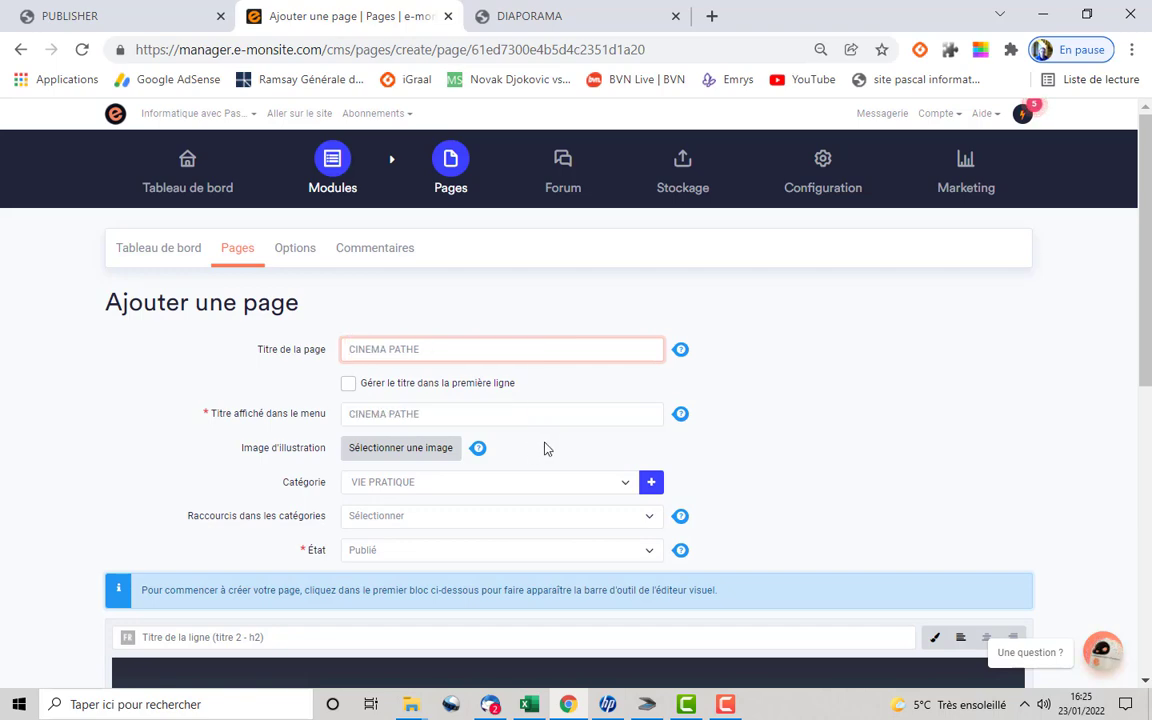
{"action": "scroll", "coordinate": [755, 441], "scroll_direction": "down", "scroll_amount": 2}
{"action": "scroll", "coordinate": [755, 441], "scroll_direction": "down", "scroll_amount": 3}
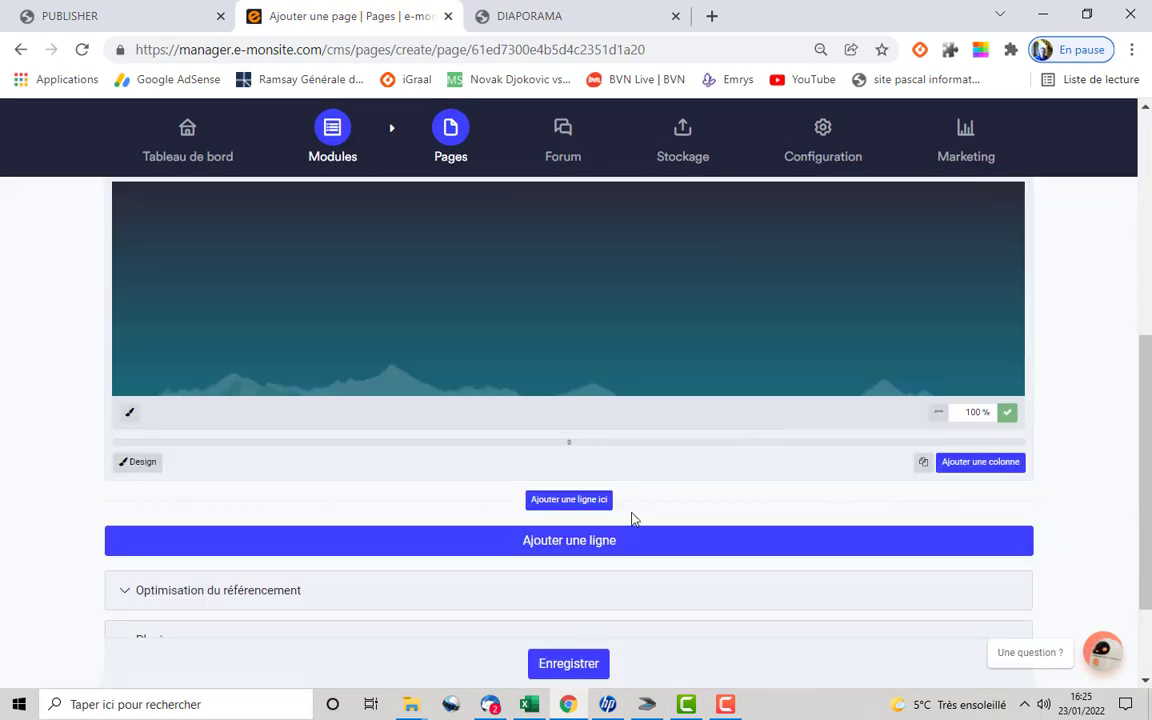
{"action": "left_click", "coordinate": [578, 665]}
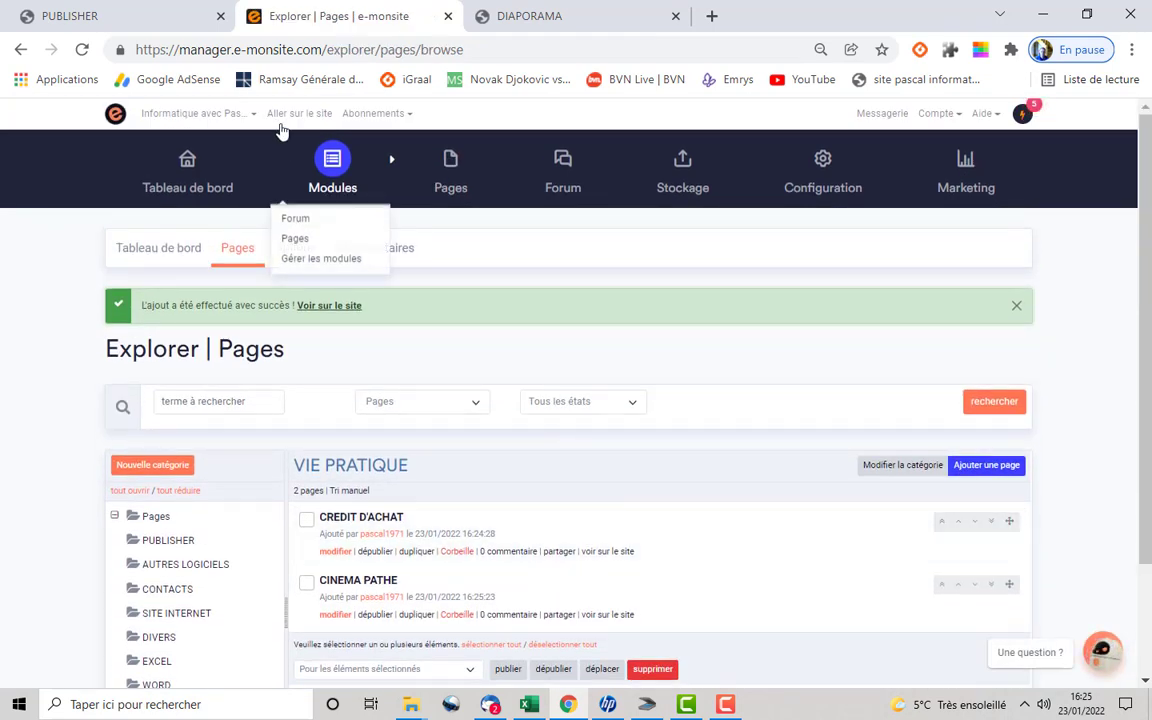
View the published site's navigation, and back in the manager open the site's top horizontal menu for modification.
{"action": "left_click", "coordinate": [298, 113]}
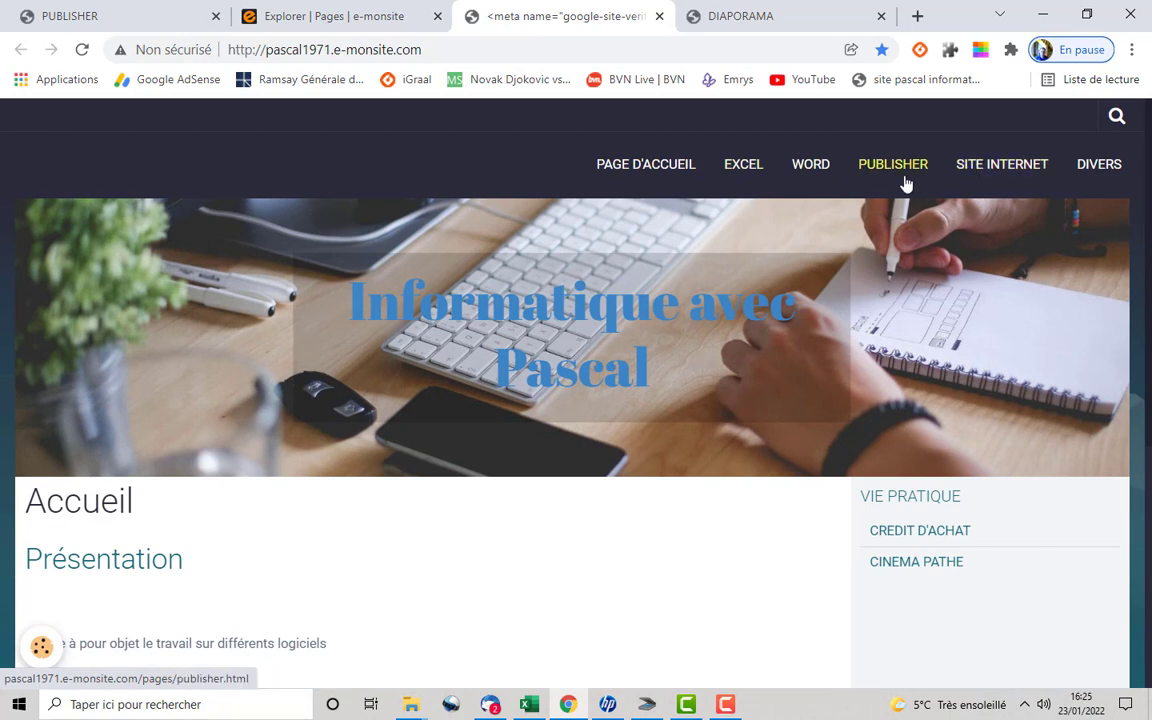
{"action": "left_click", "coordinate": [288, 20]}
{"action": "mouse_move", "coordinate": [835, 195]}
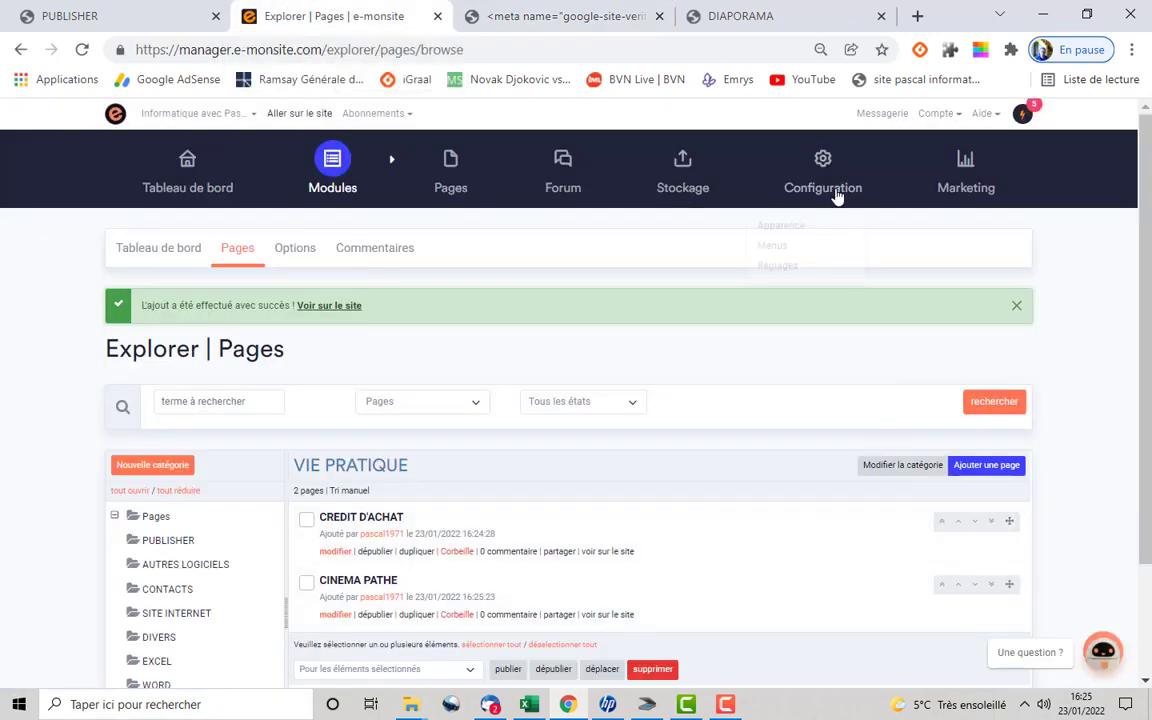
{"action": "left_click", "coordinate": [772, 239]}
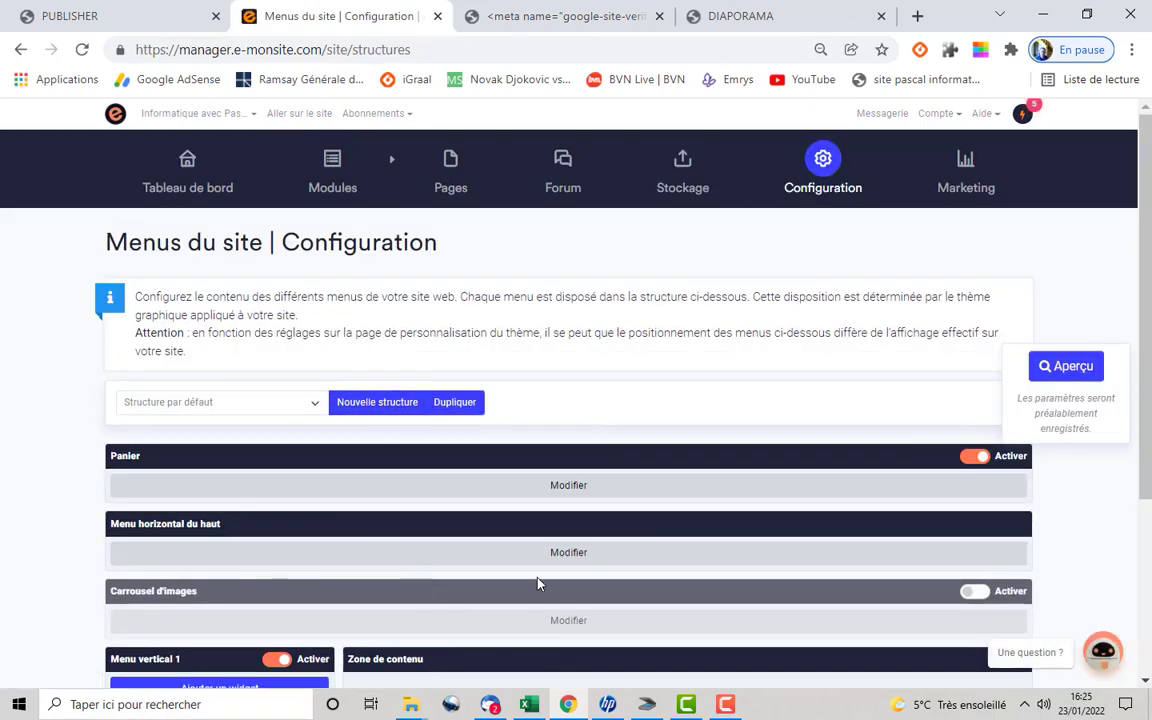
{"action": "left_click", "coordinate": [562, 558]}
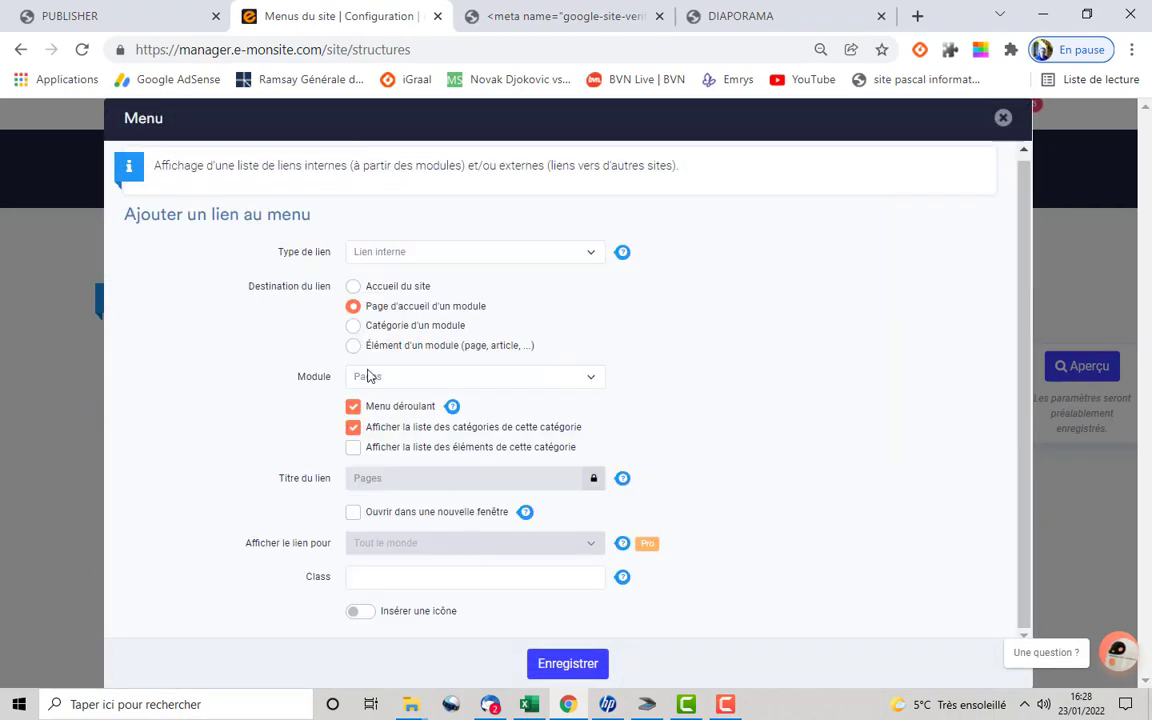
Add and save an internal menu link to the module category VIE PRATIQUE in Pages, and move it above DIVERS.
{"action": "left_click", "coordinate": [353, 326]}
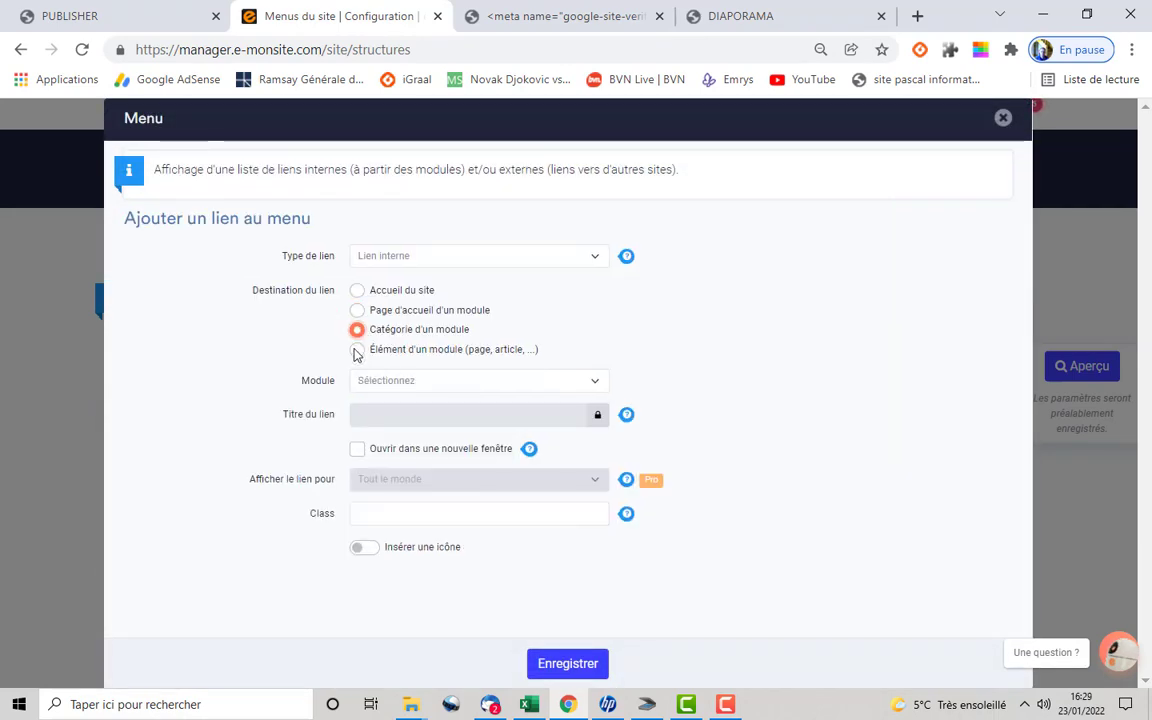
{"action": "left_click", "coordinate": [452, 384]}
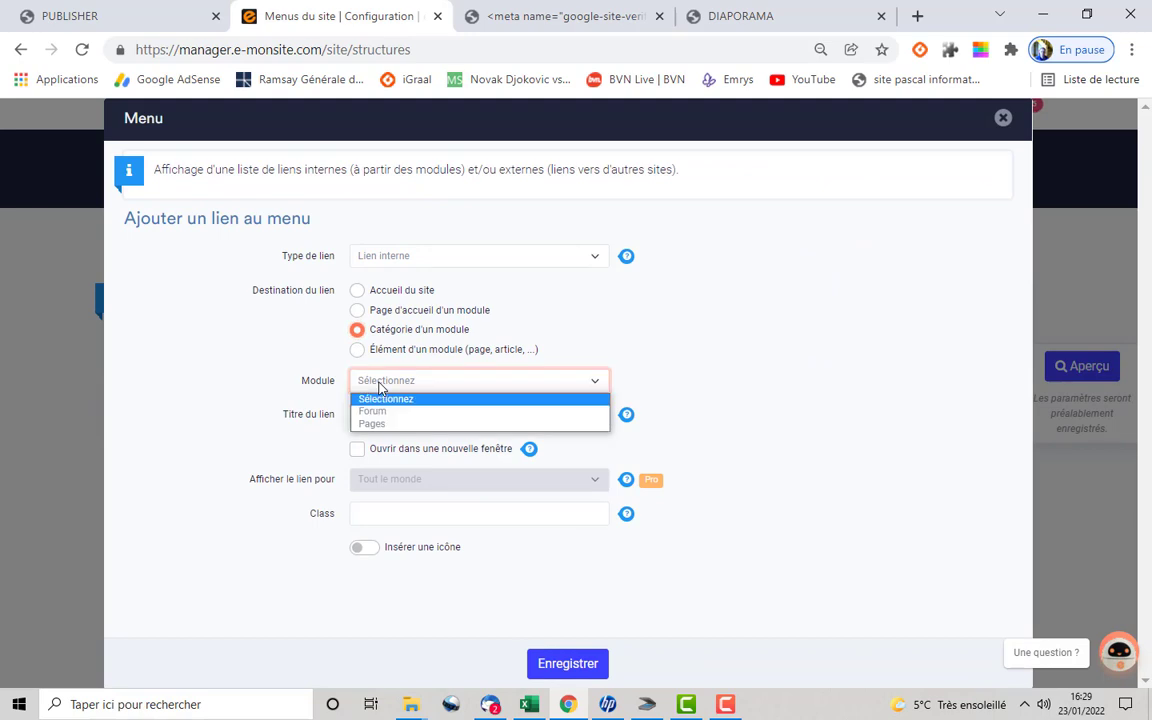
{"action": "left_click", "coordinate": [378, 424]}
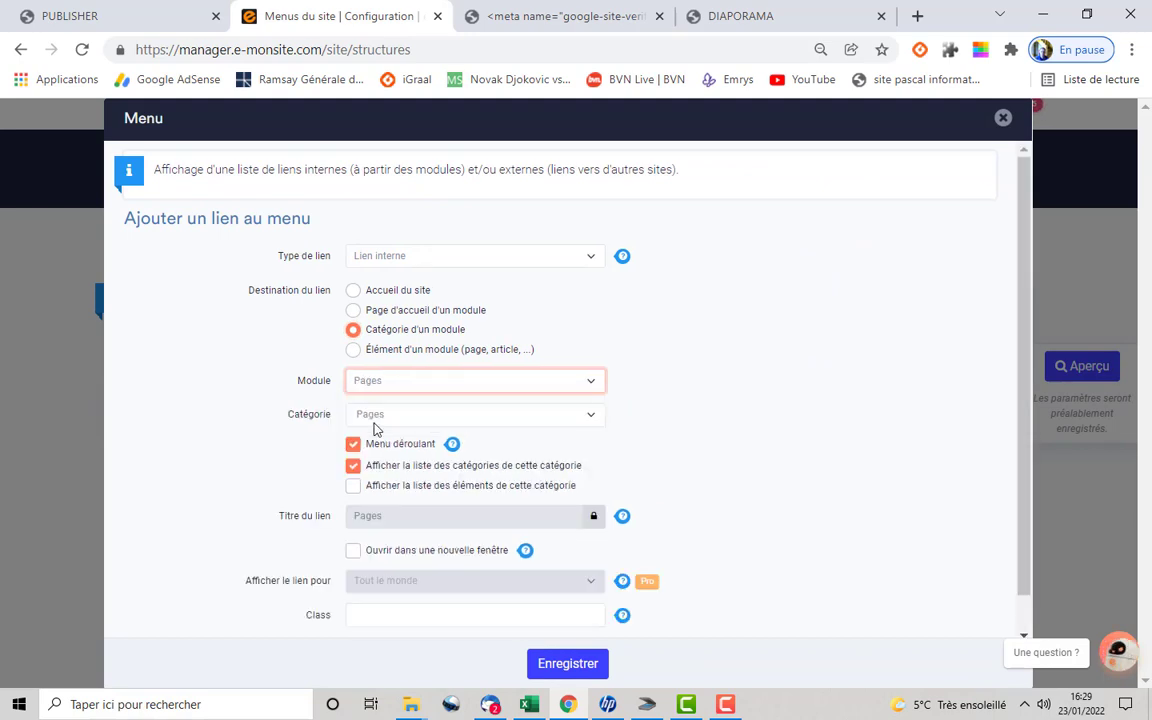
{"action": "left_click", "coordinate": [382, 418]}
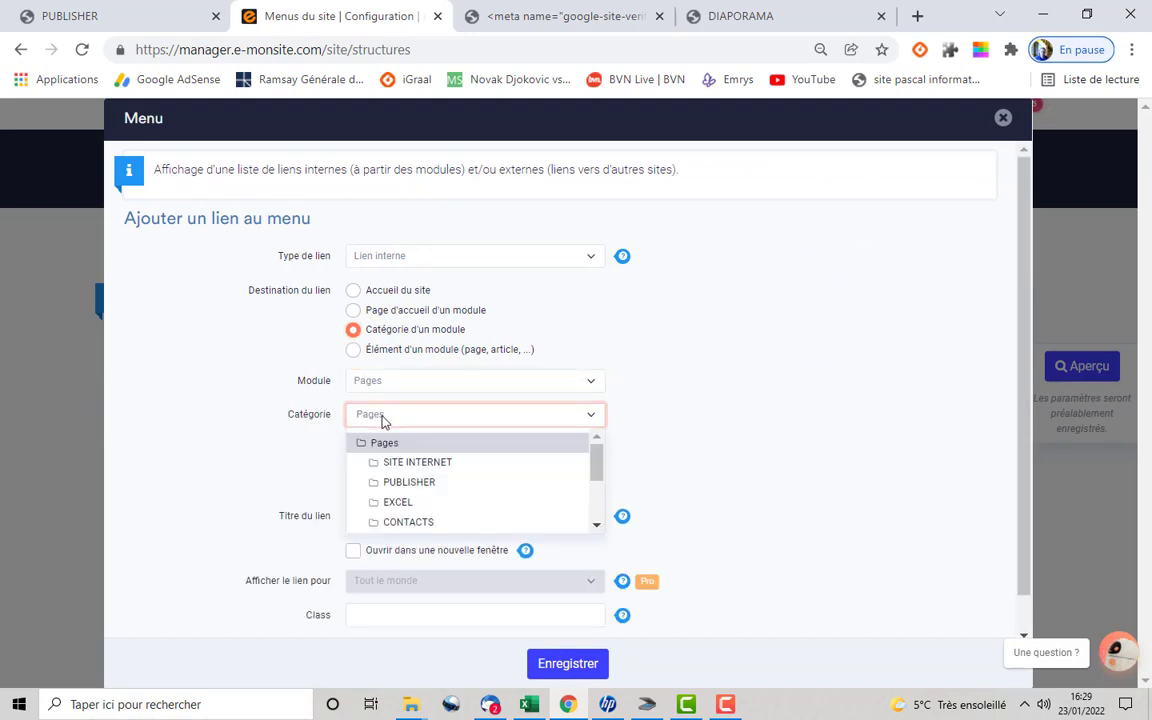
{"action": "scroll", "coordinate": [590, 490], "scroll_direction": "down", "scroll_amount": 3}
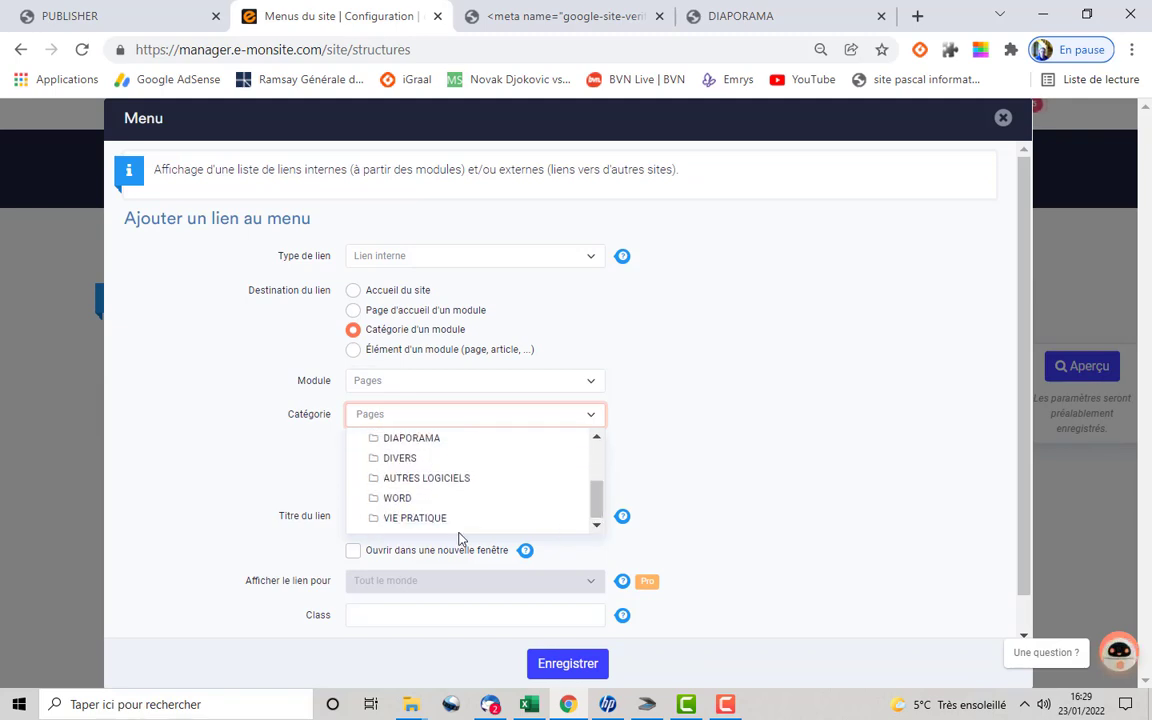
{"action": "left_click", "coordinate": [442, 518]}
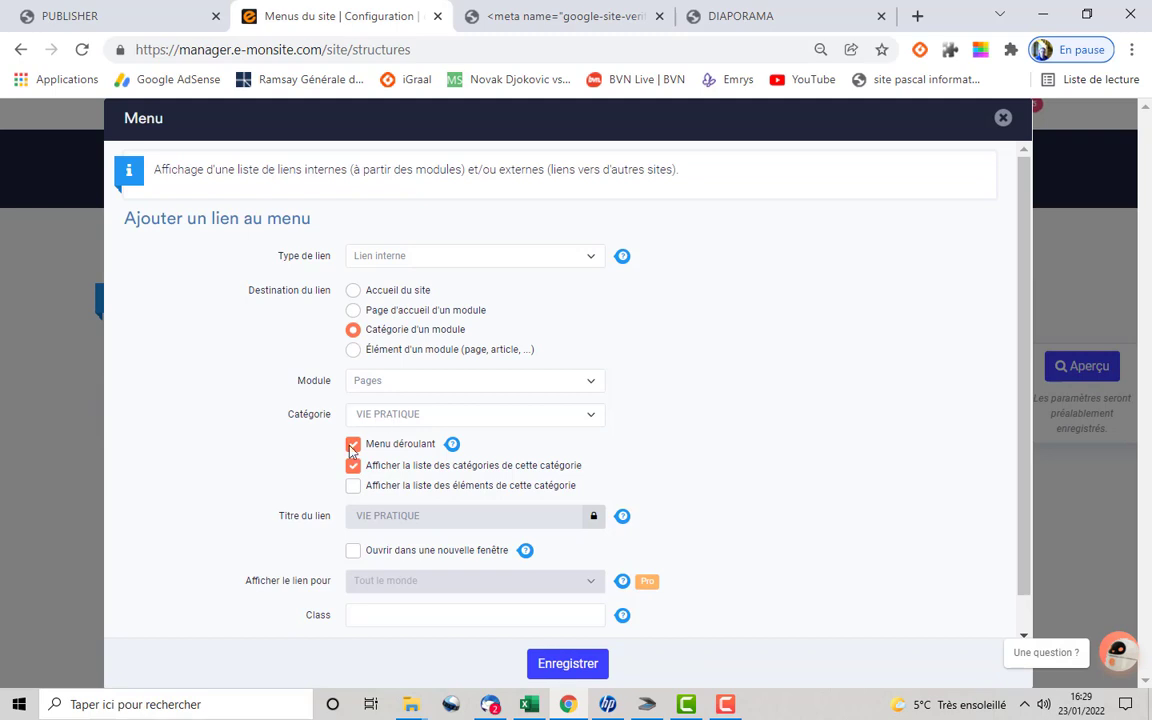
{"action": "left_click", "coordinate": [588, 666]}
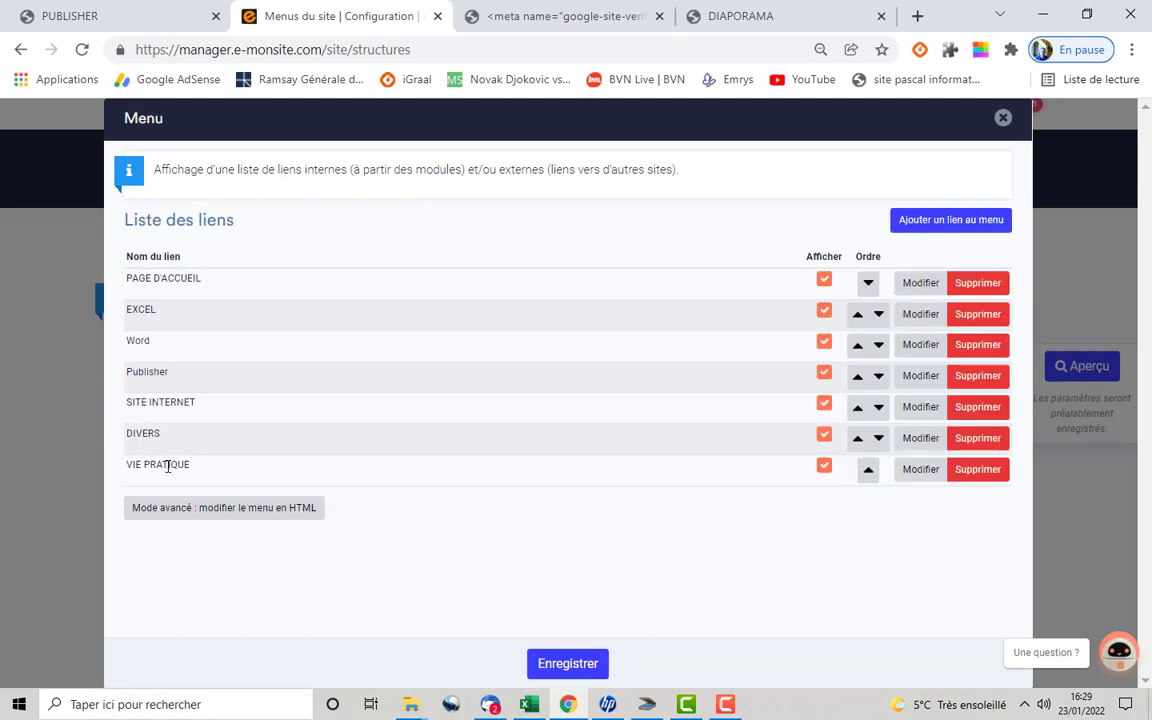
{"action": "left_click", "coordinate": [868, 471]}
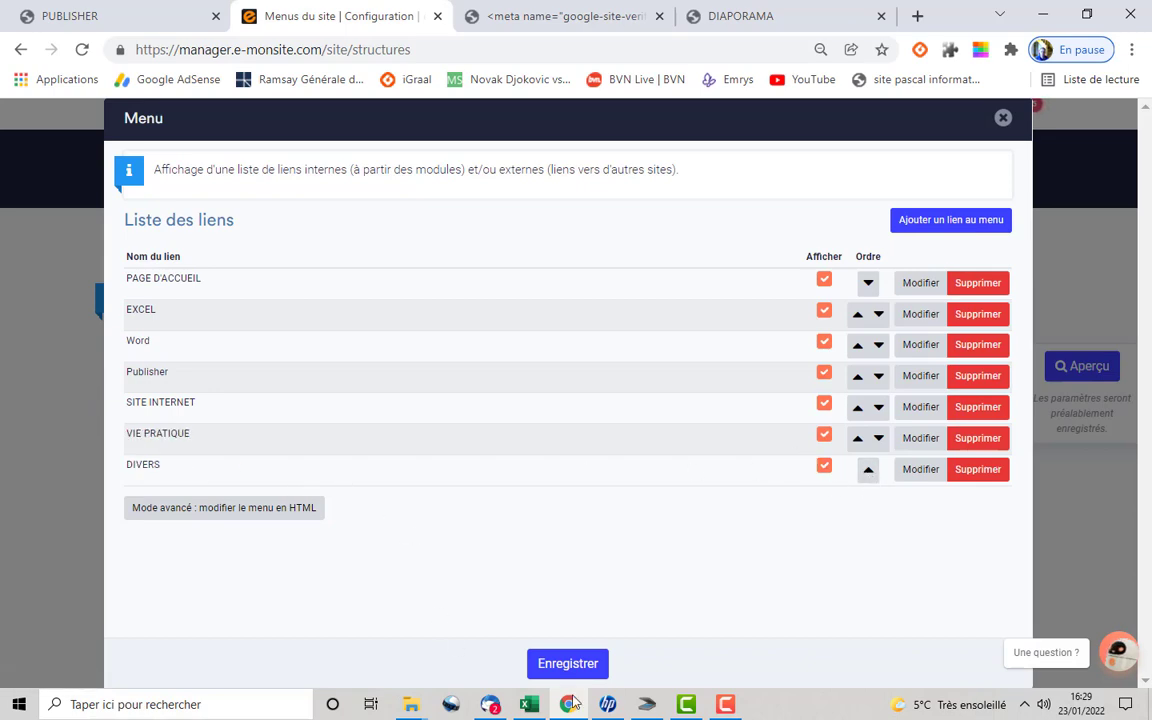
Save the top menu's link list and the site's menu configuration, and check the result on the published site.
{"action": "left_click", "coordinate": [567, 663]}
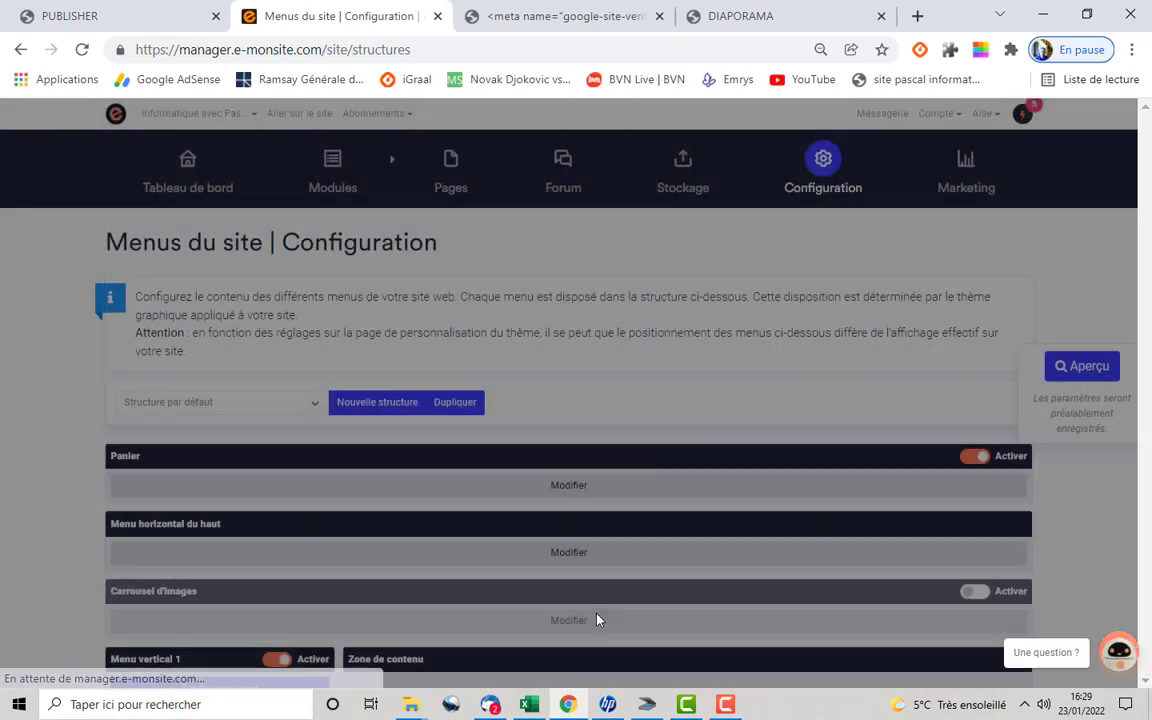
{"action": "scroll", "coordinate": [595, 615], "scroll_direction": "down", "scroll_amount": 3}
{"action": "scroll", "coordinate": [530, 614], "scroll_direction": "down", "scroll_amount": 1}
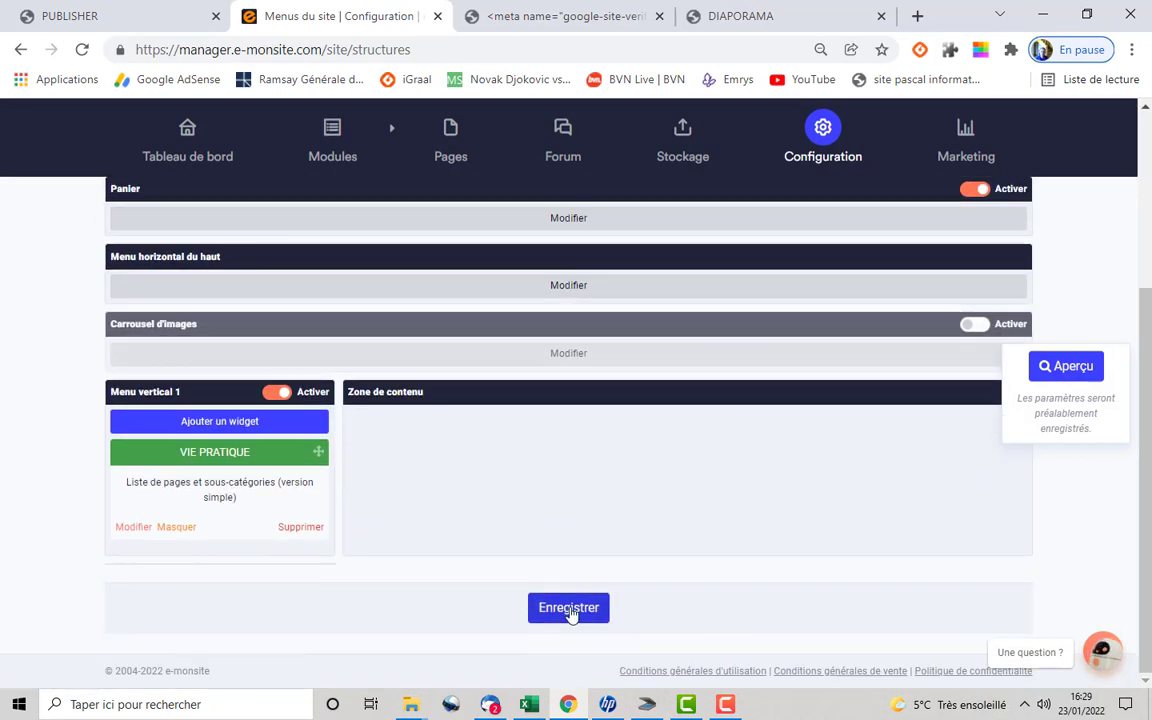
{"action": "left_click", "coordinate": [570, 612]}
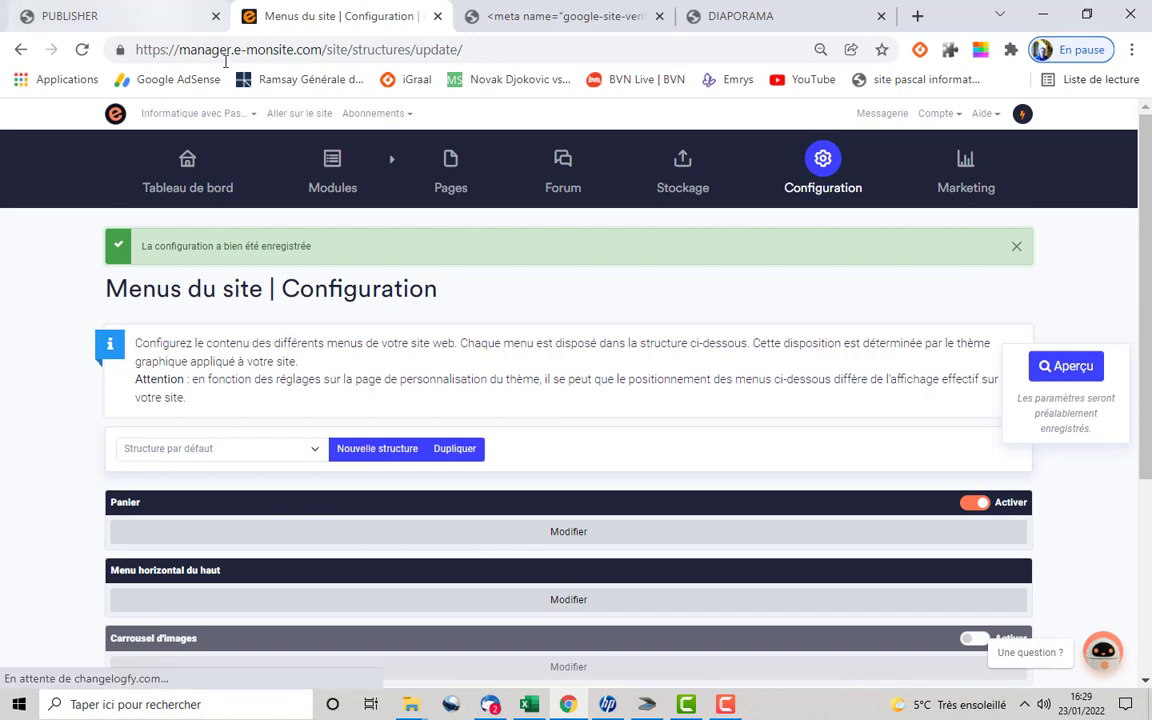
{"action": "left_click", "coordinate": [305, 113]}
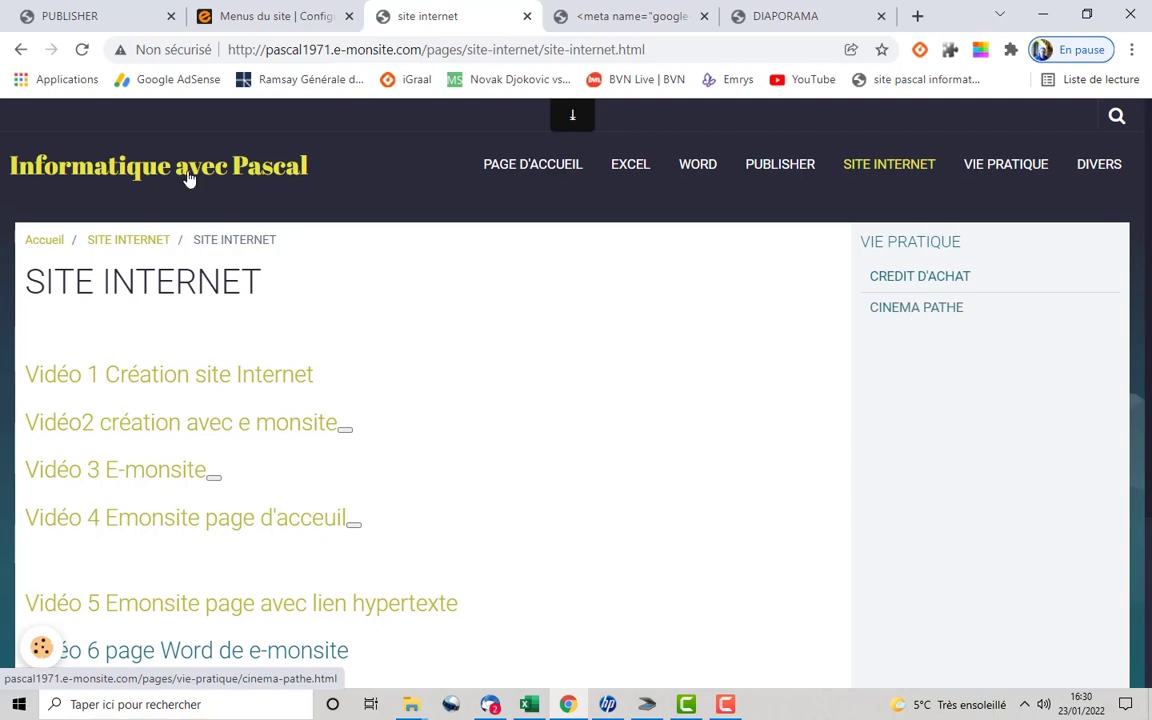
Back in the manager, permanently delete the VIE PRATIQUE widget from Menu vertical 1 and save the menu configuration.
{"action": "left_click", "coordinate": [228, 16]}
{"action": "scroll", "coordinate": [448, 398], "scroll_direction": "down", "scroll_amount": 2}
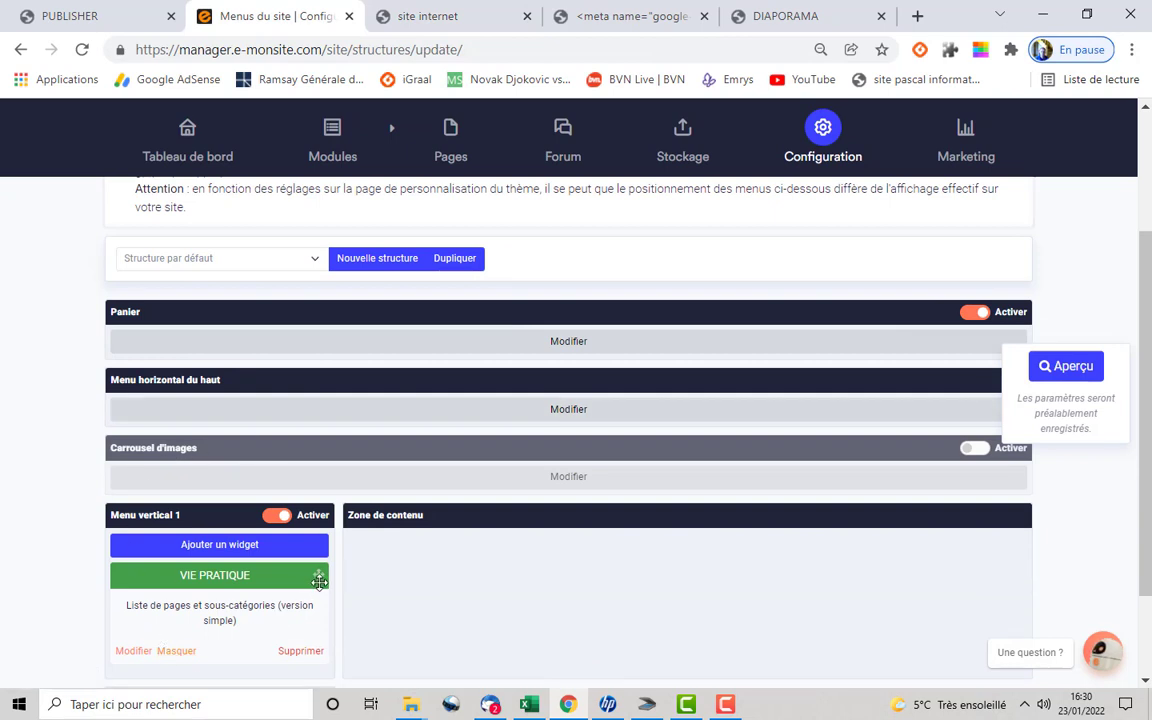
{"action": "left_click", "coordinate": [301, 653]}
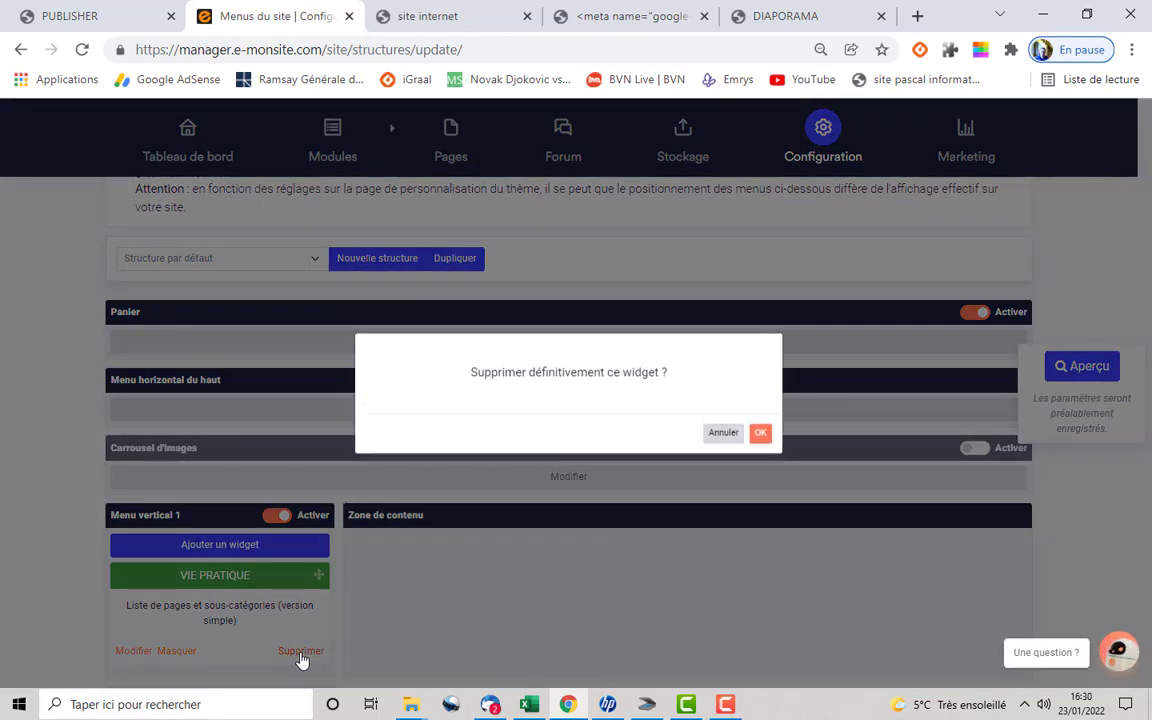
{"action": "left_click", "coordinate": [759, 434]}
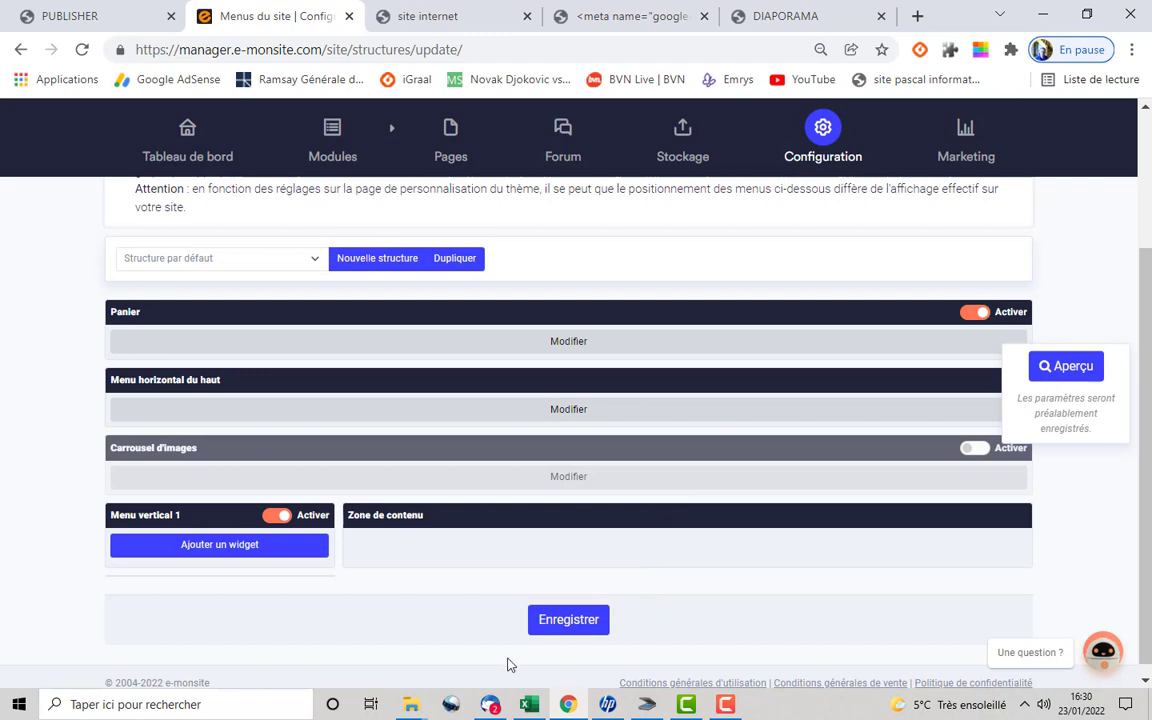
{"action": "left_click", "coordinate": [561, 620]}
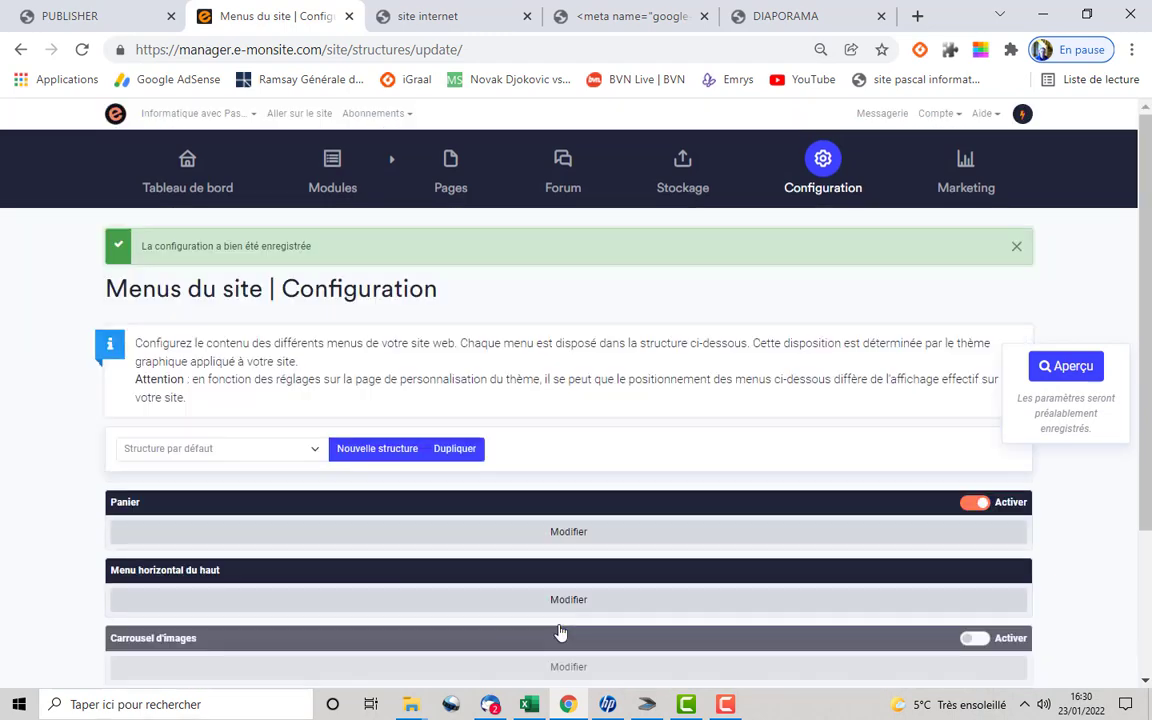
View the published site again, collapse the e-monsite advertising banner, and open the VIE PRATIQUE page from the site's navigation.
{"action": "left_click", "coordinate": [312, 116]}
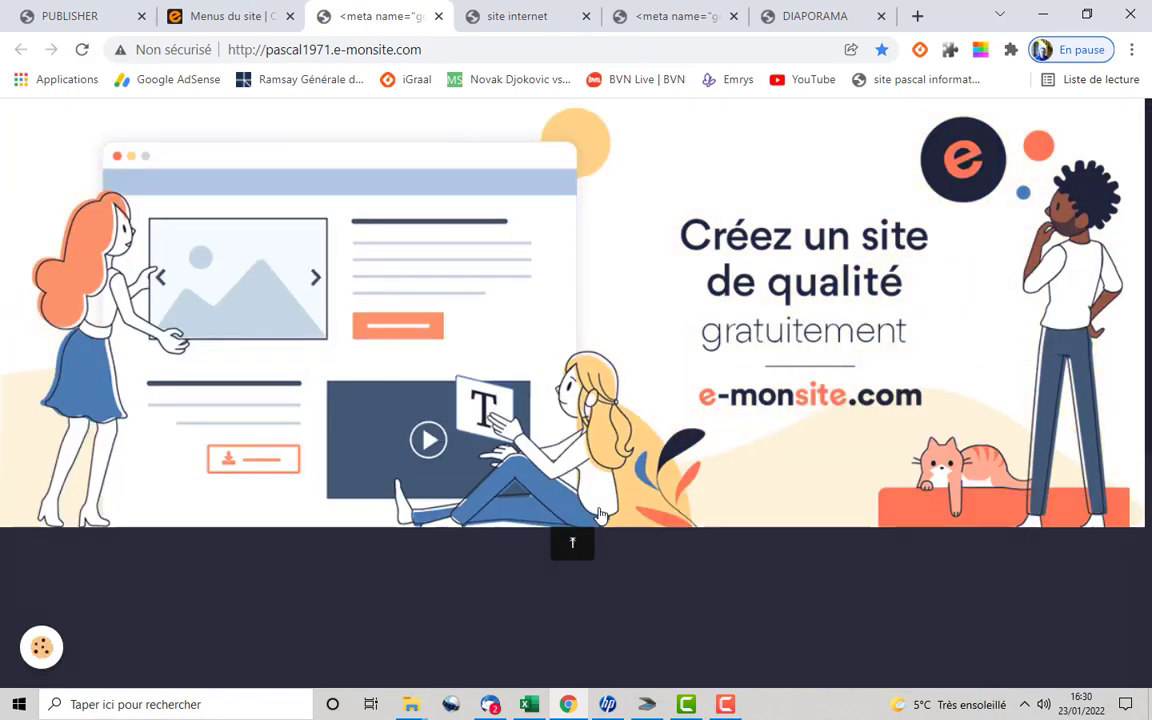
{"action": "left_click", "coordinate": [574, 542]}
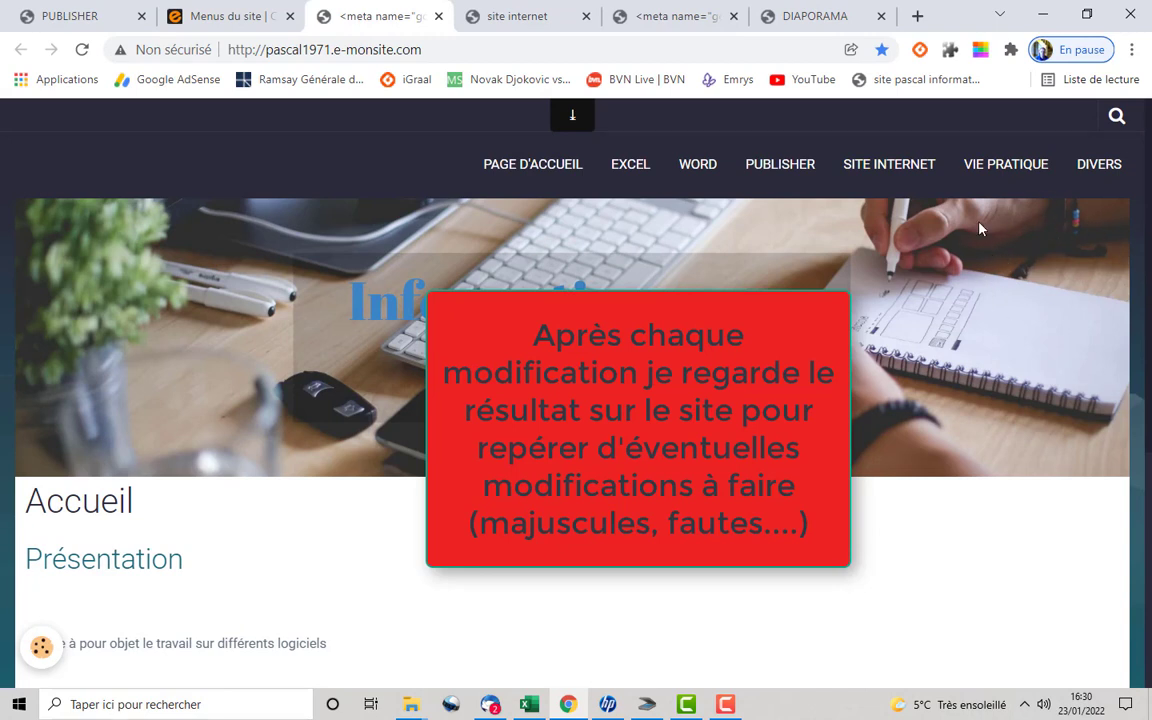
{"action": "left_click", "coordinate": [1006, 172]}
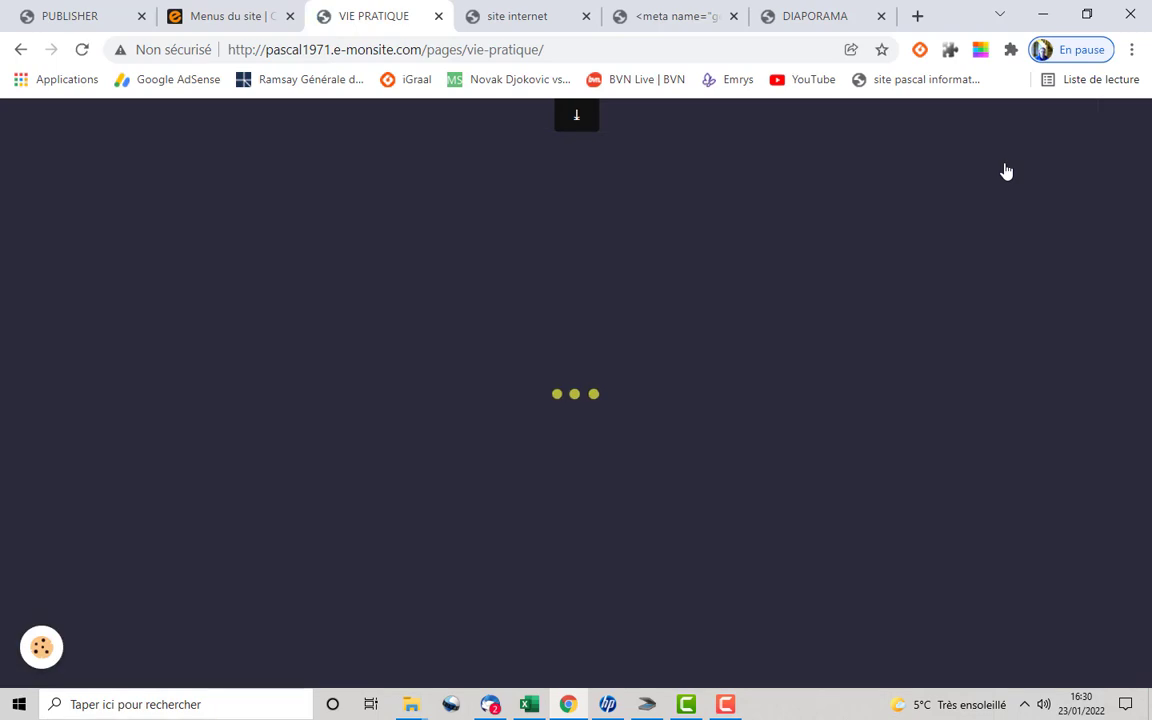